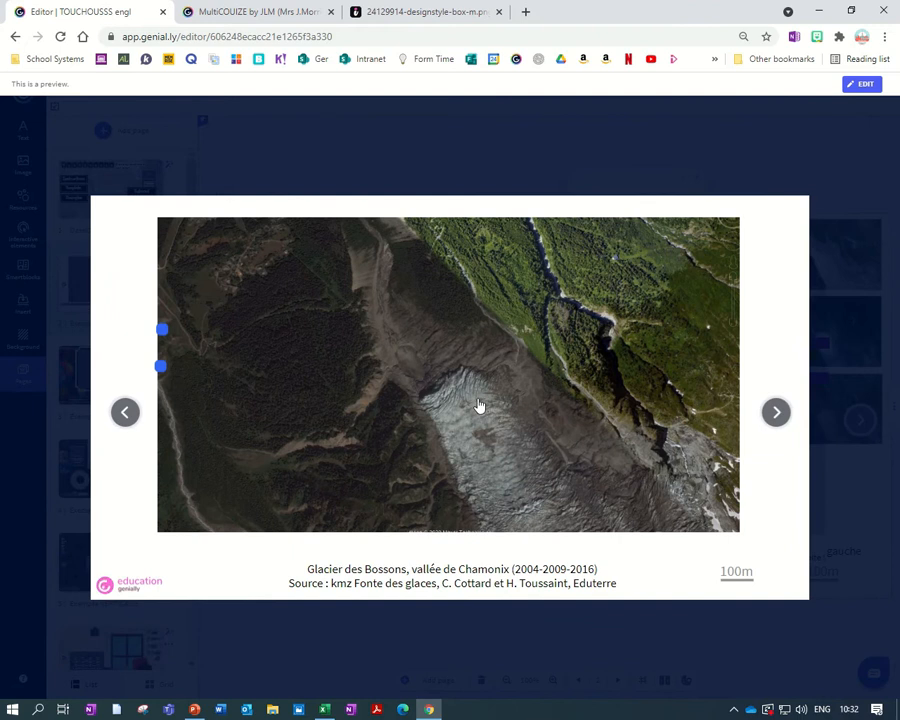
Try both image-comparison sliders on the Glacier des Bossons slide to compare the 2004, 2009 and 2016 views.
drag(165, 374, 342, 455)
drag(160, 333, 129, 349)
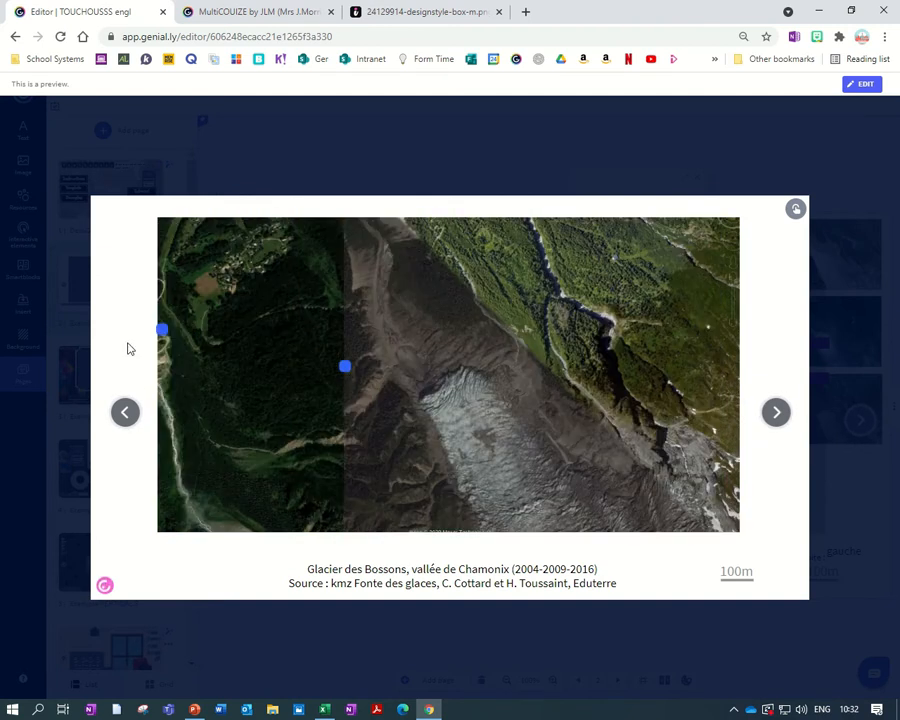
drag(350, 368, 735, 408)
drag(184, 313, 327, 398)
drag(728, 370, 620, 437)
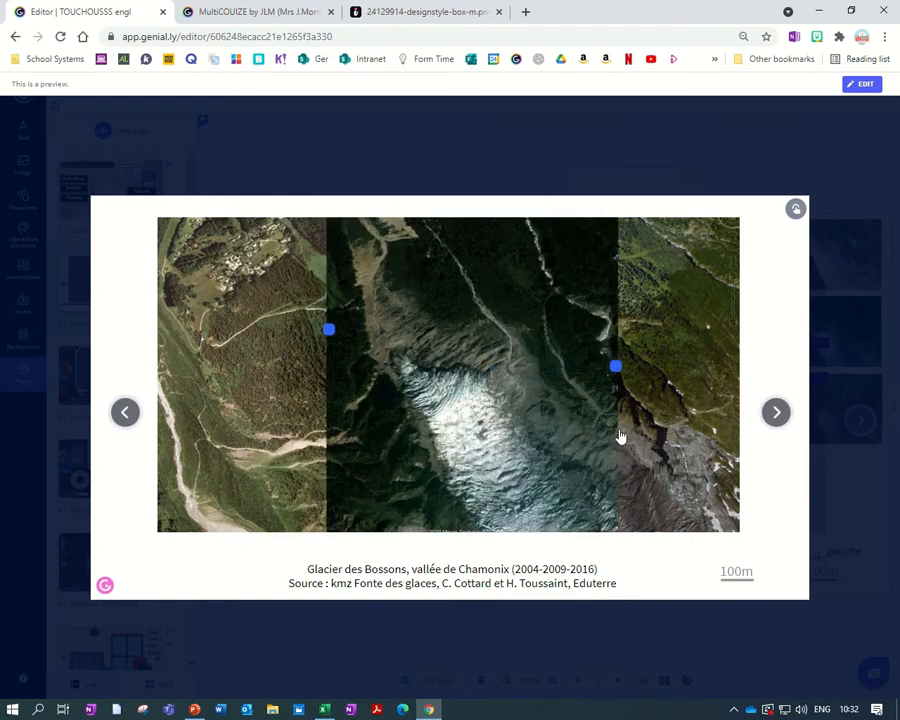
Go to the coloured scribble puzzle slide and move its three sliders to reveal the hidden digits.
click(775, 416)
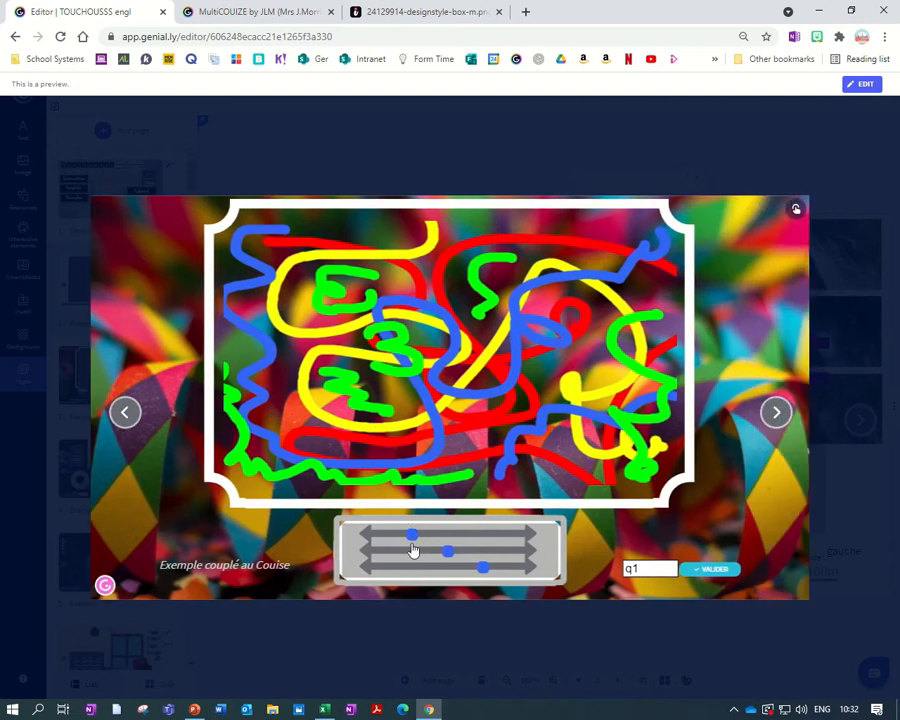
mouse_move(412, 537)
mouse_down()
mouse_move(540, 542)
mouse_move(376, 538)
mouse_up()
mouse_move(453, 558)
mouse_down()
mouse_move(366, 566)
mouse_move(446, 563)
mouse_move(372, 558)
mouse_up()
drag(478, 569, 358, 572)
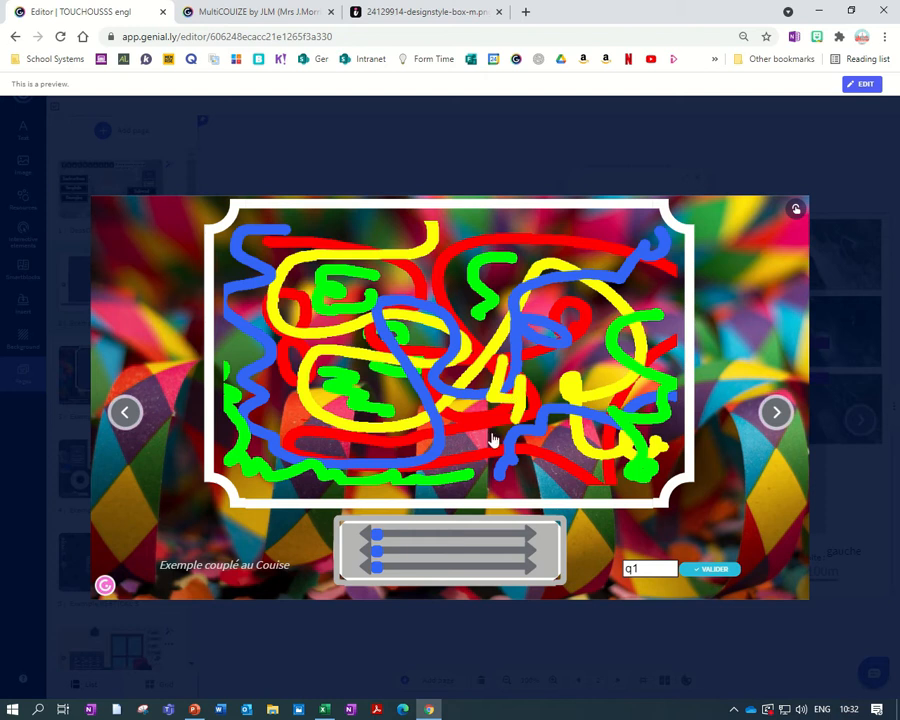
drag(375, 550, 467, 550)
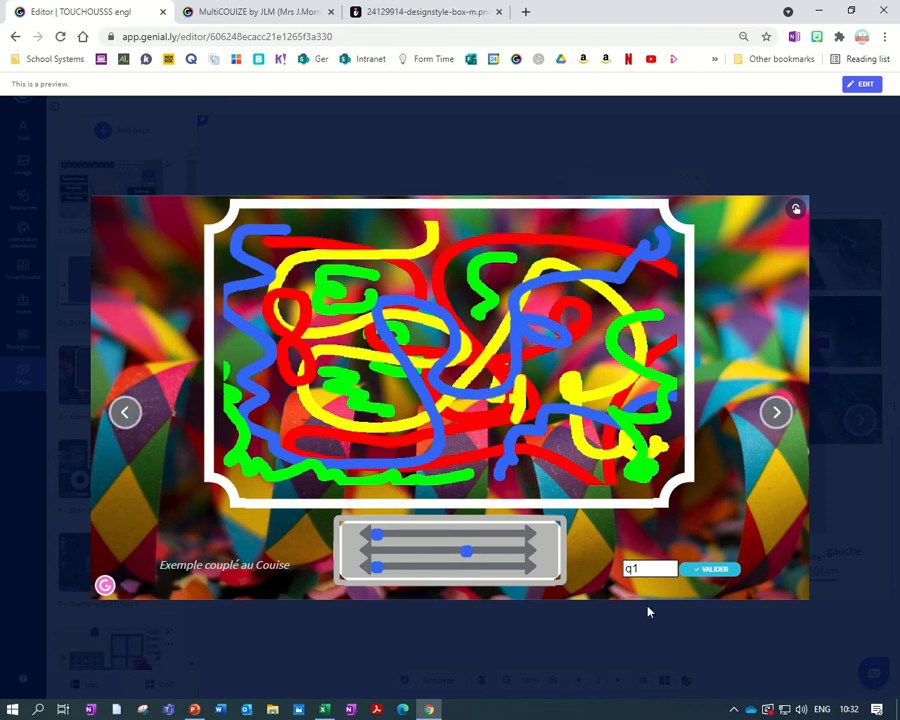
Go to the desk example slide and try the numbered vertical handles to uncover the overlapping images.
click(775, 418)
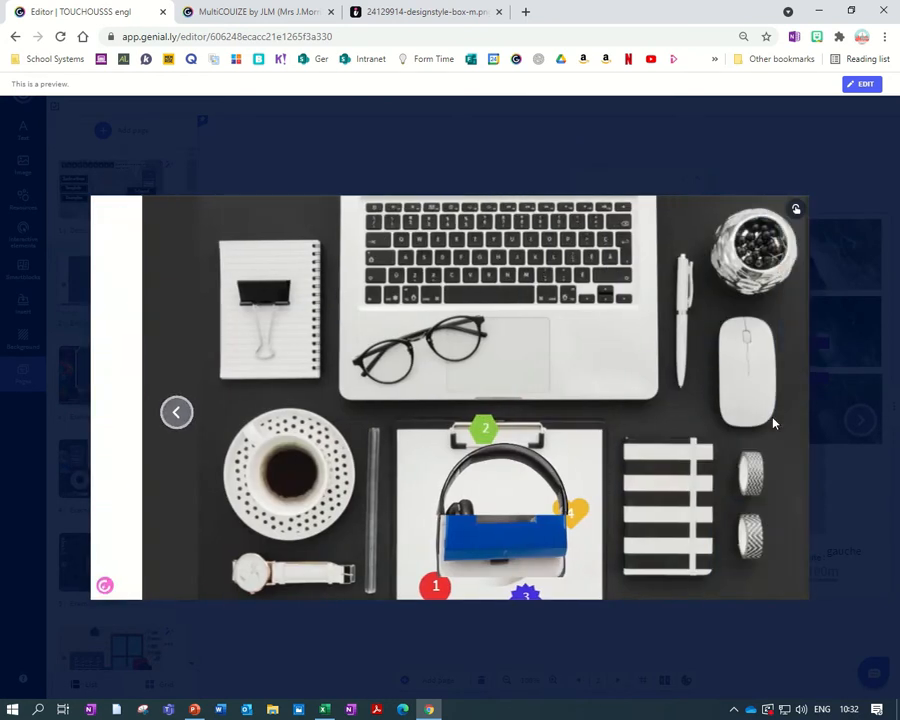
mouse_move(438, 430)
mouse_down()
mouse_move(441, 604)
mouse_move(436, 425)
mouse_up()
drag(514, 516, 537, 600)
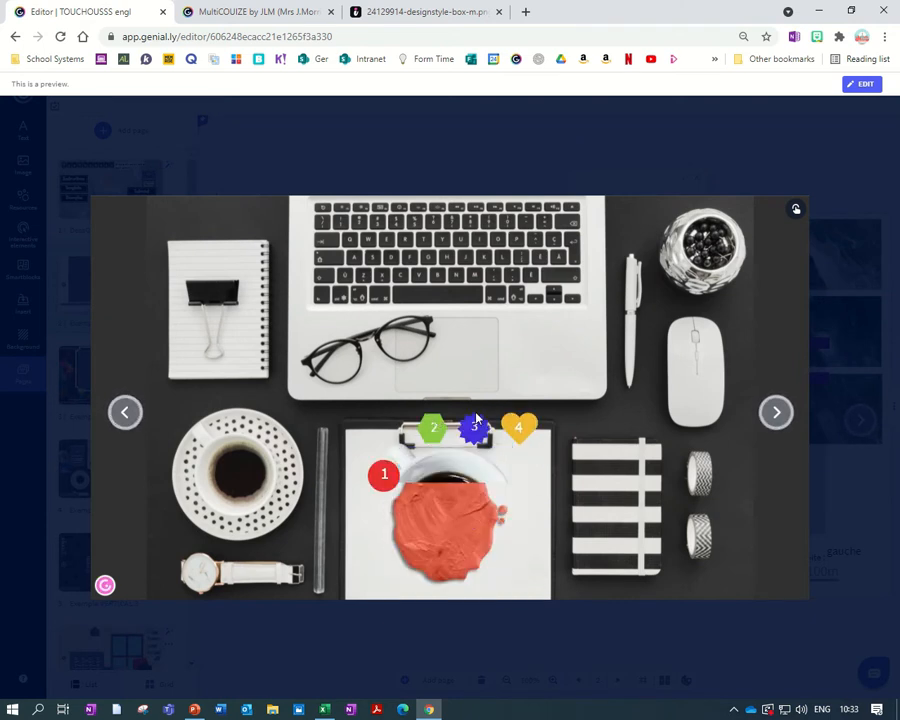
drag(477, 420, 476, 560)
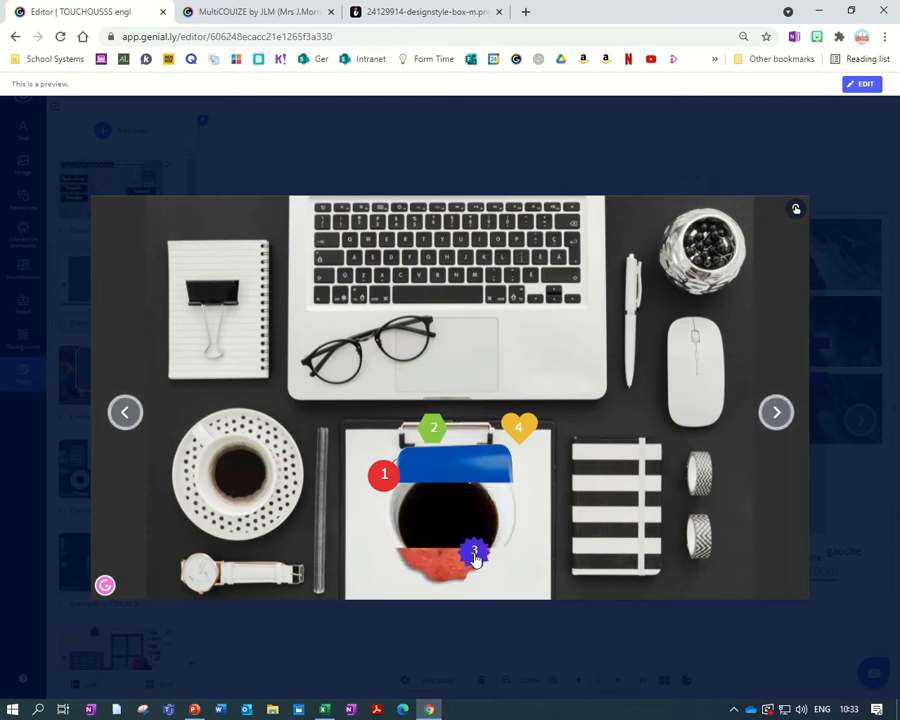
Advance to the "Notiere die Nummern" slide and align sliders with the markers beside the German sentences.
click(776, 415)
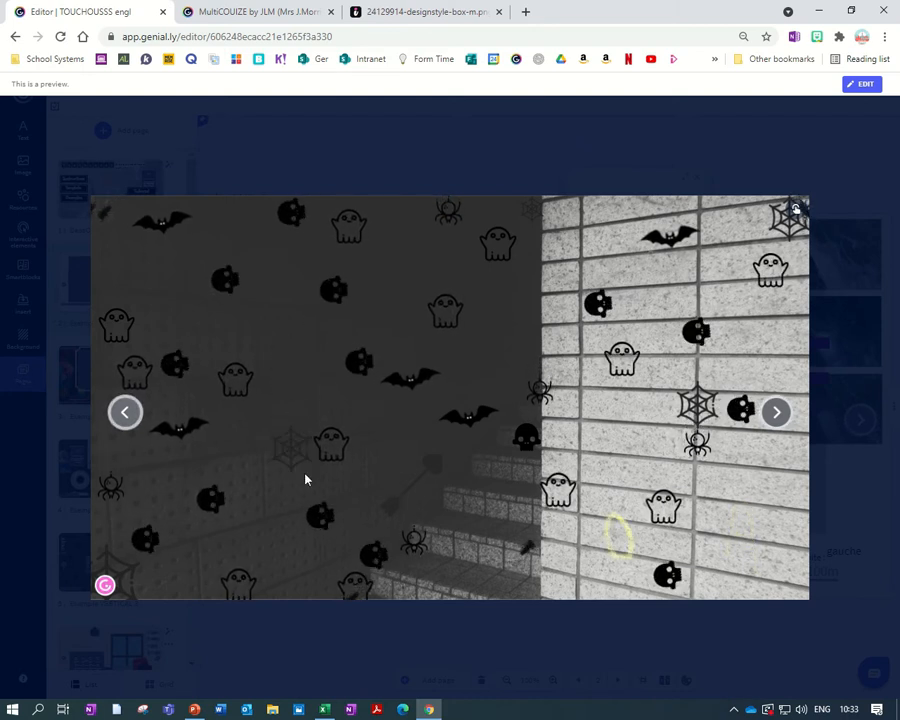
click(775, 411)
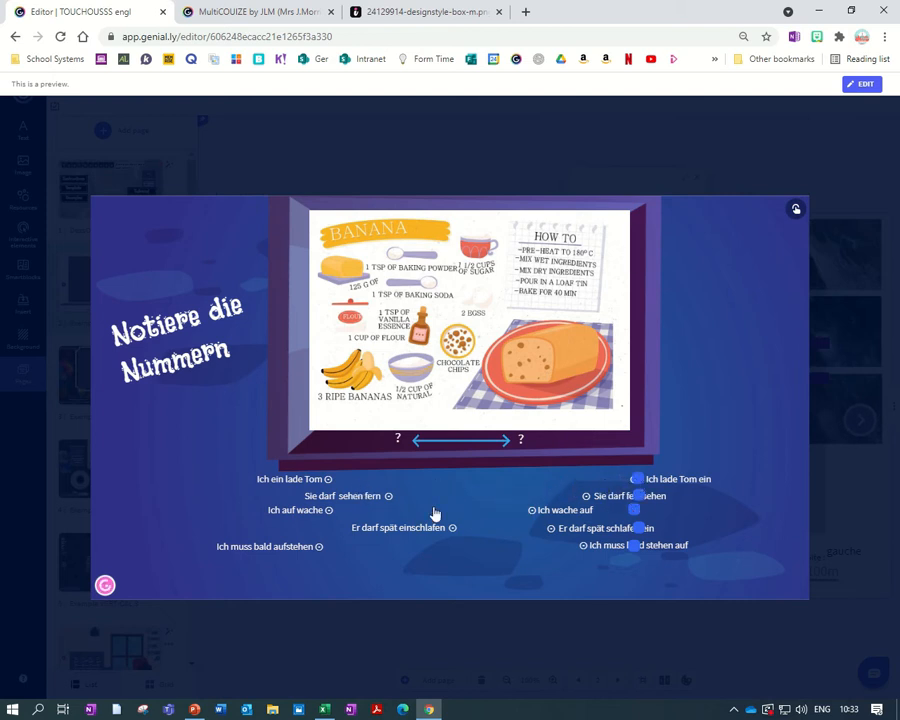
click(388, 497)
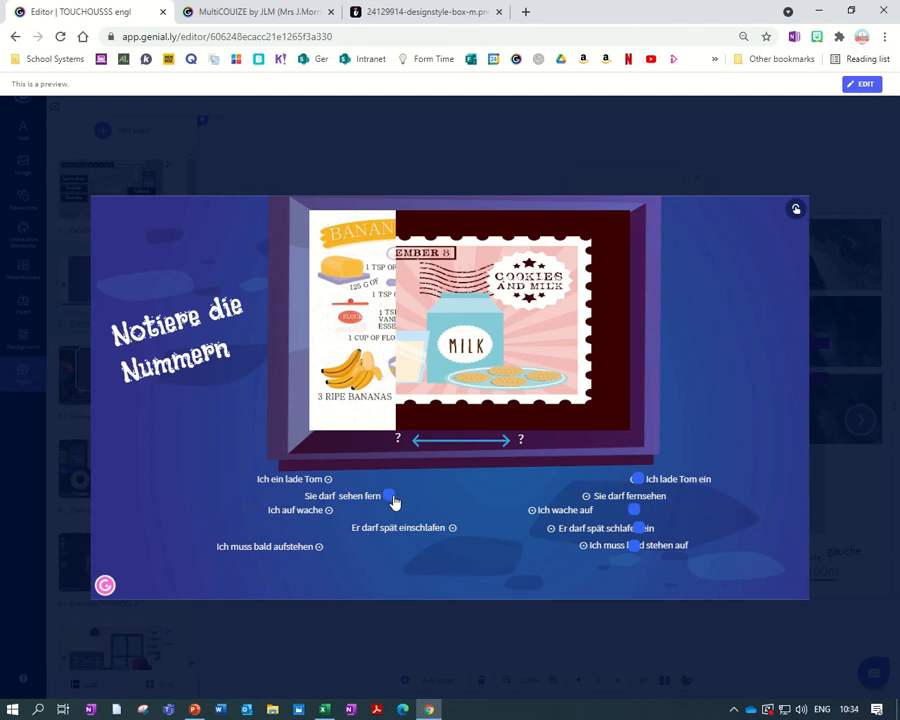
click(589, 497)
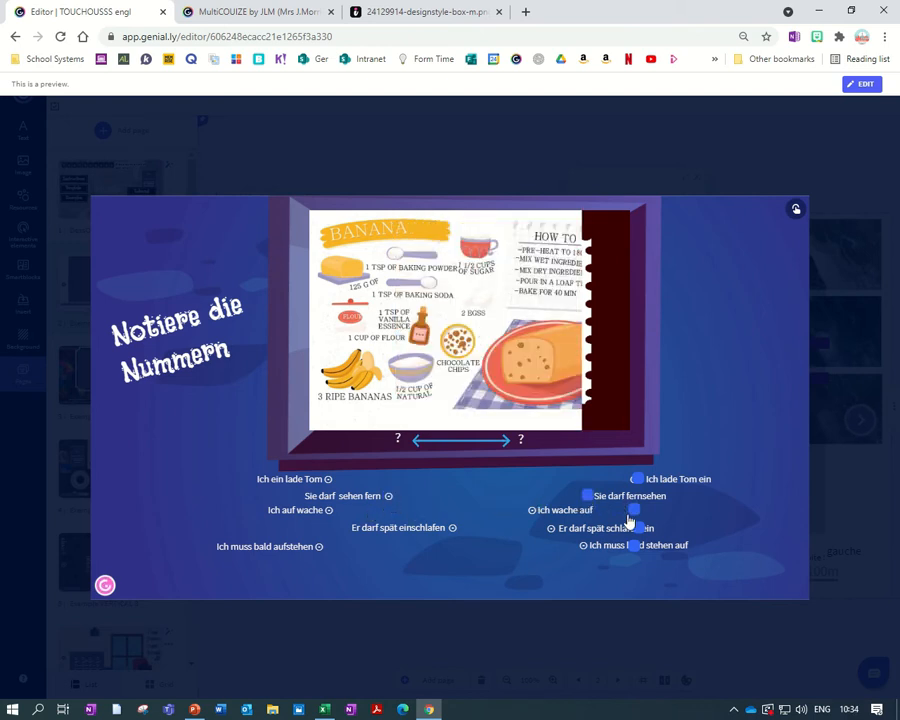
click(327, 511)
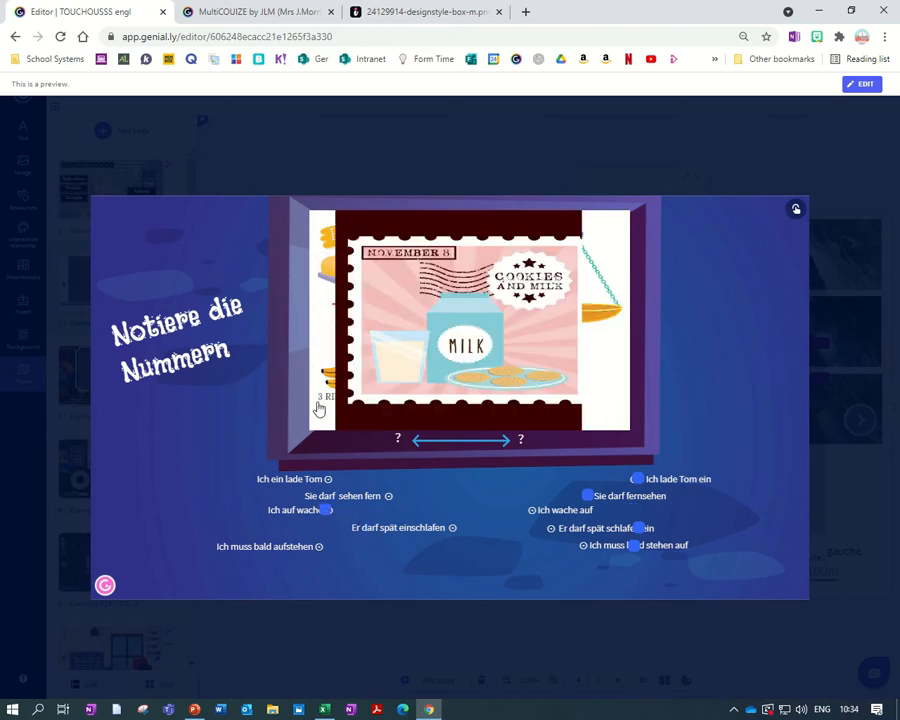
click(549, 530)
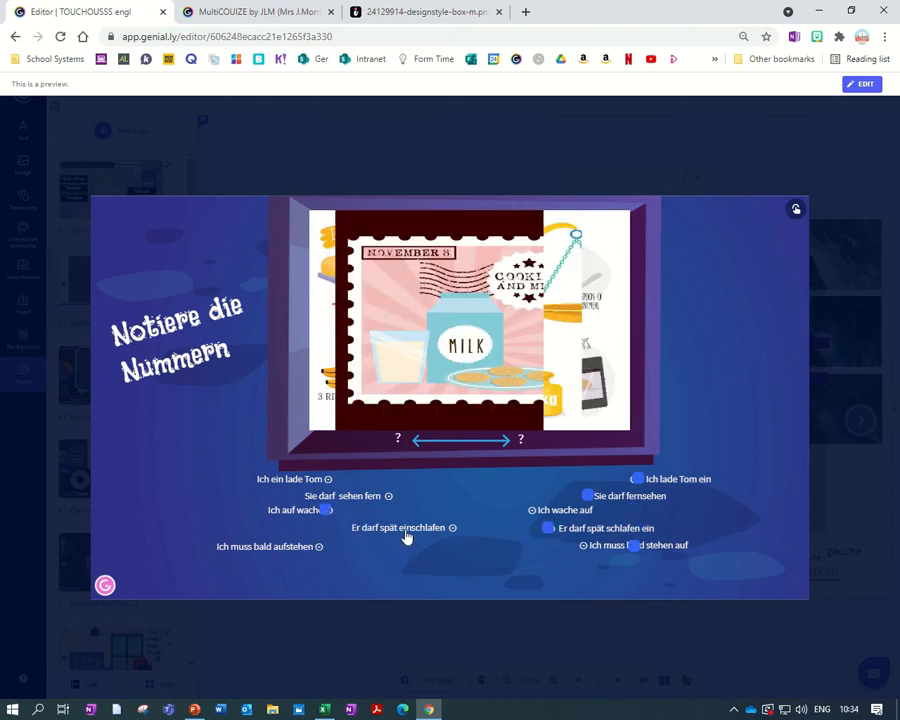
click(452, 529)
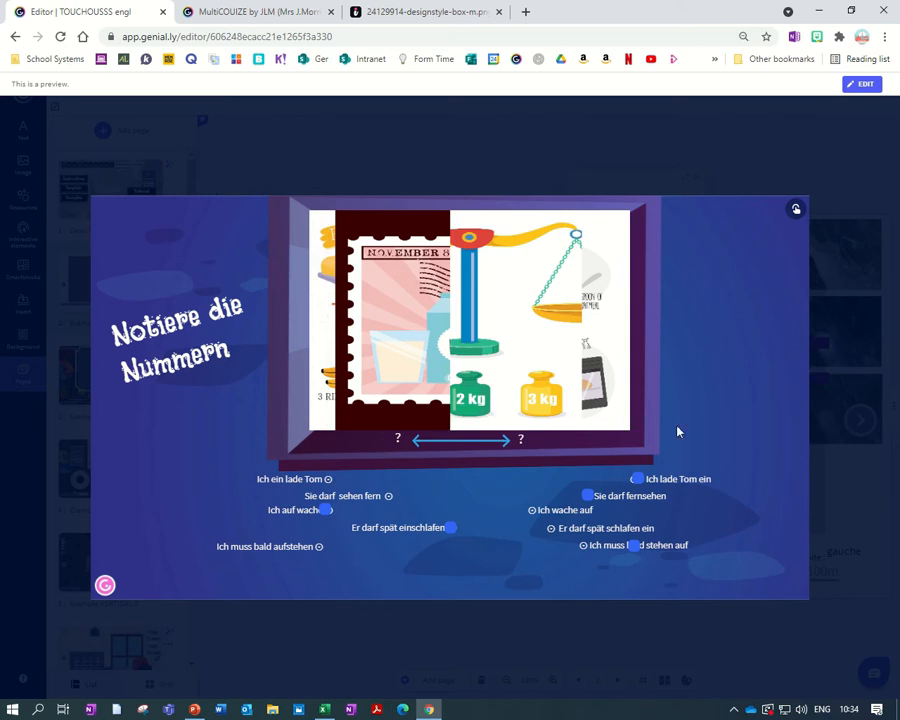
Leave the preview and open page 8, Tutoriel HORIZONTAL, in the editor.
click(830, 475)
scroll(92, 520, down, 2)
scroll(100, 541, down, 3)
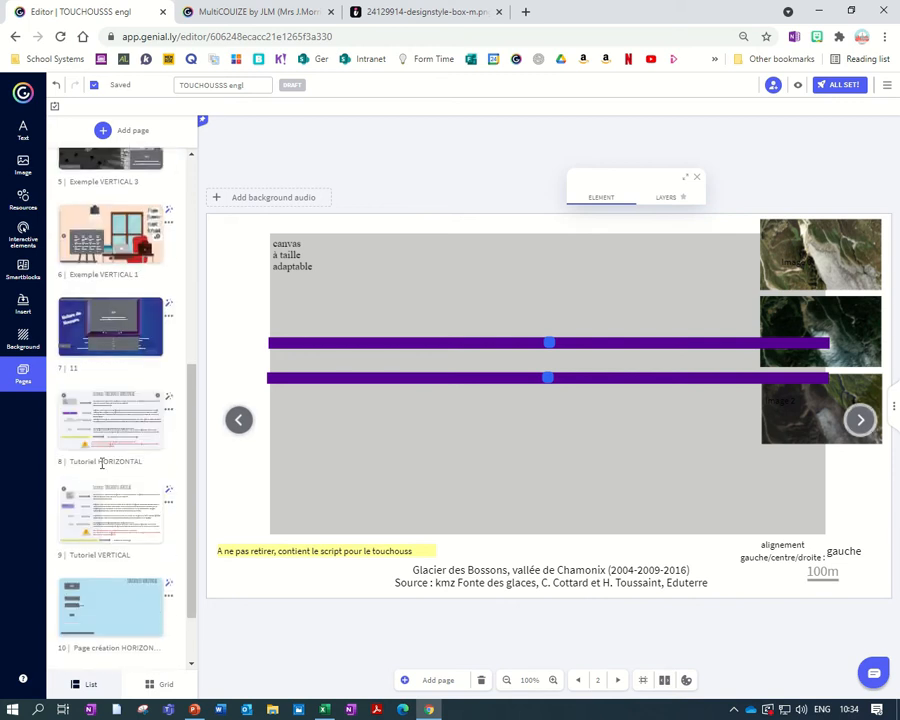
click(104, 446)
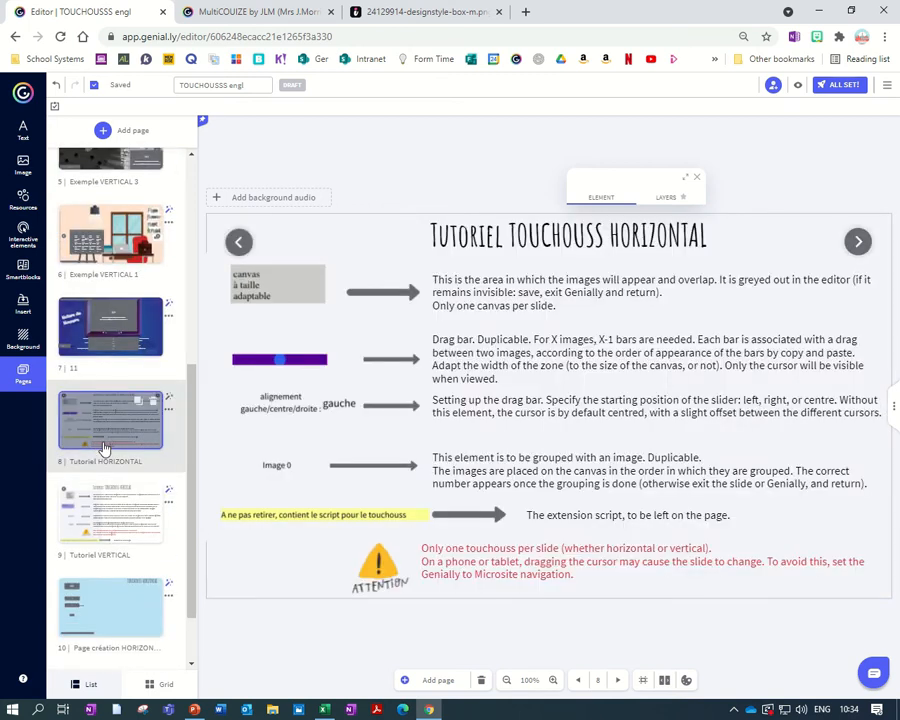
Compare the horizontal and vertical TOUCHOUSS creation pages, pages 10 and 11.
click(109, 610)
scroll(109, 610, down, 2)
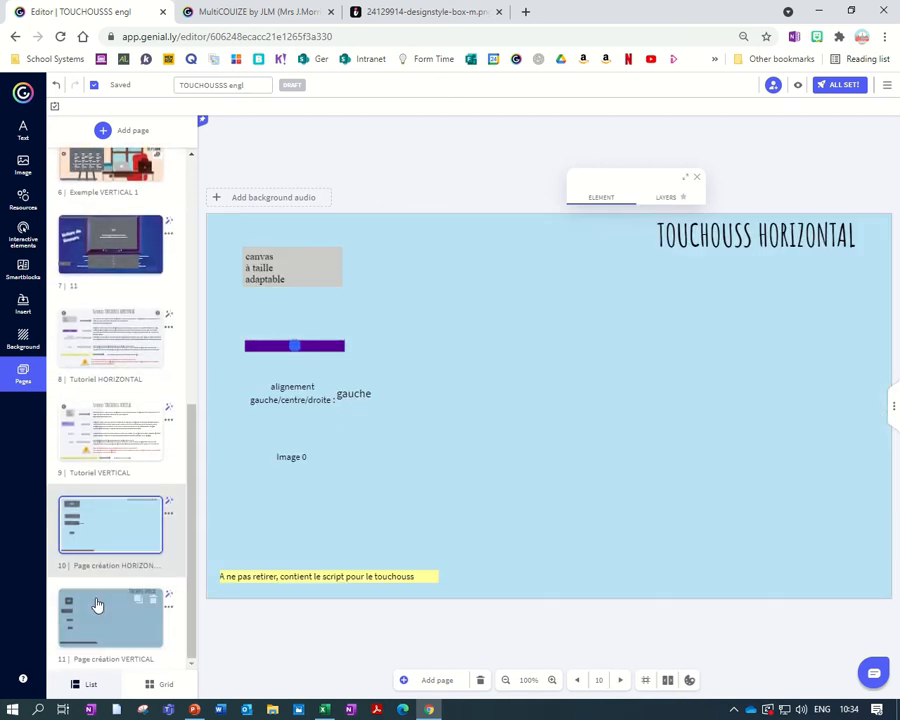
click(96, 602)
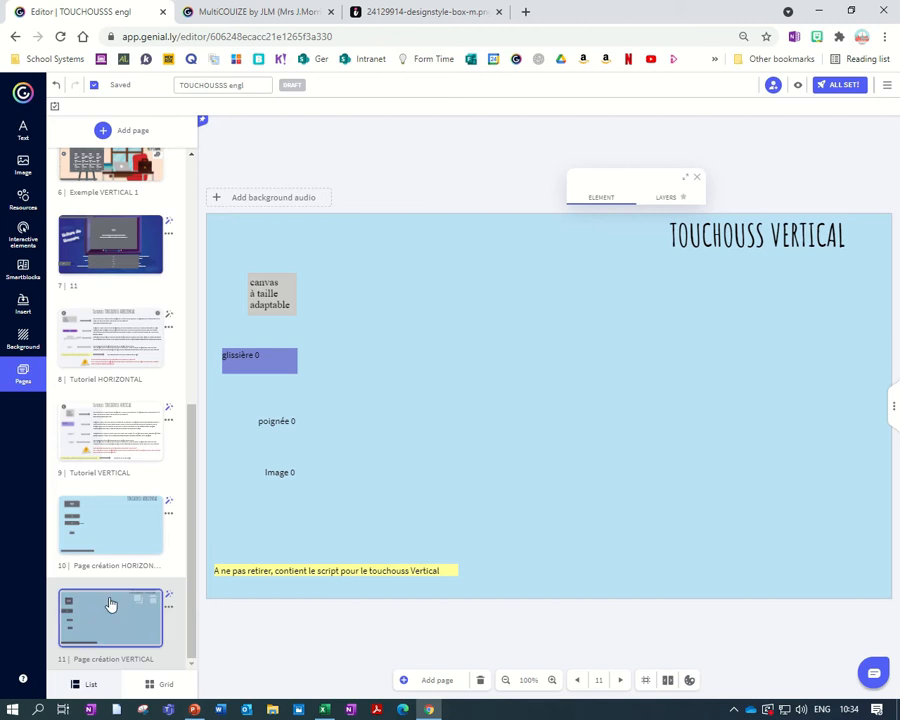
click(109, 549)
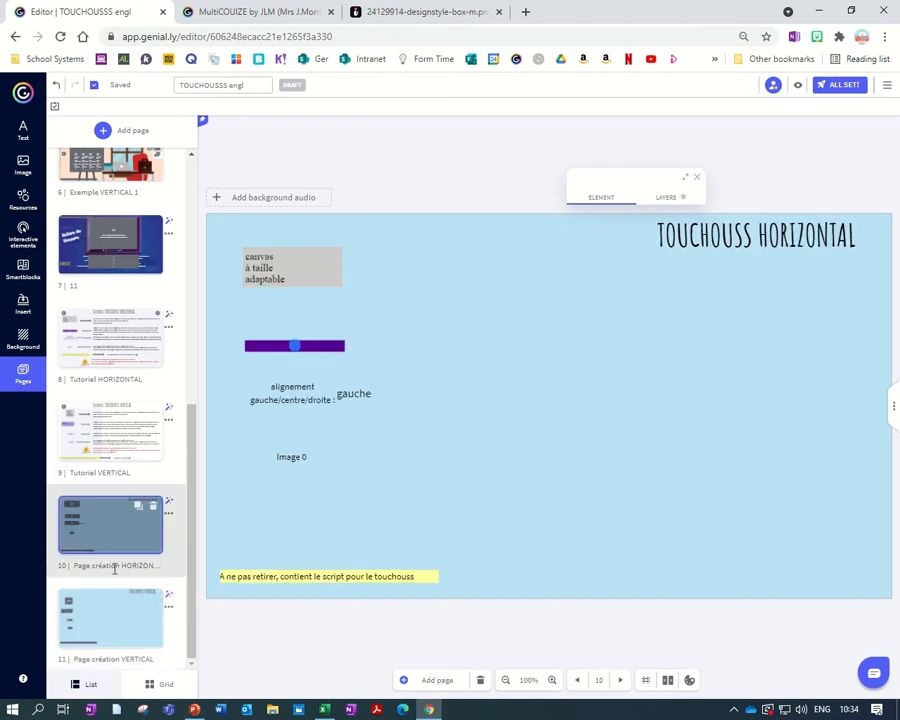
click(118, 640)
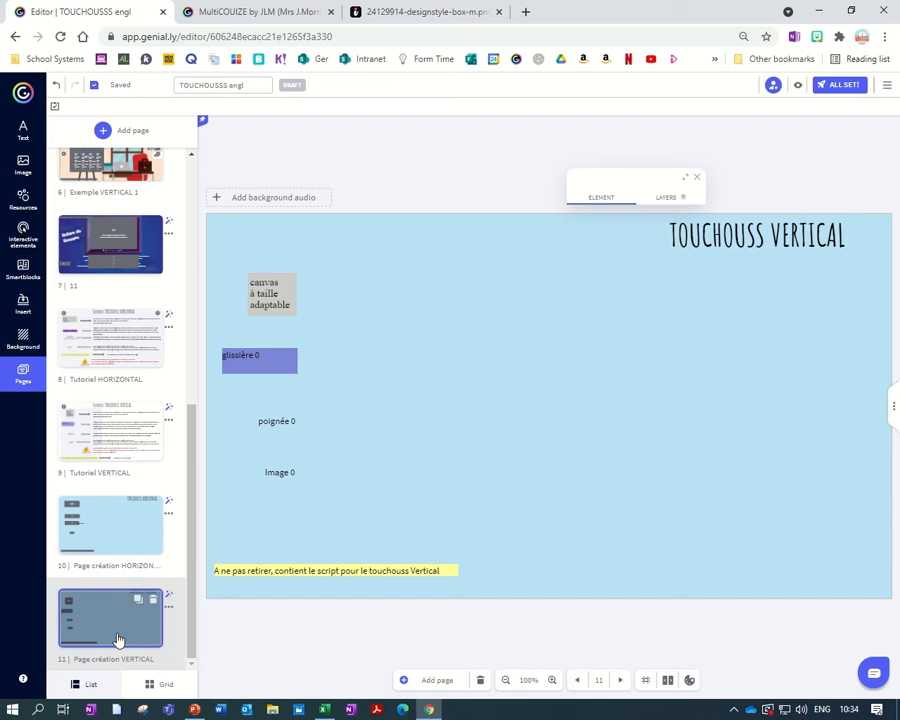
click(113, 539)
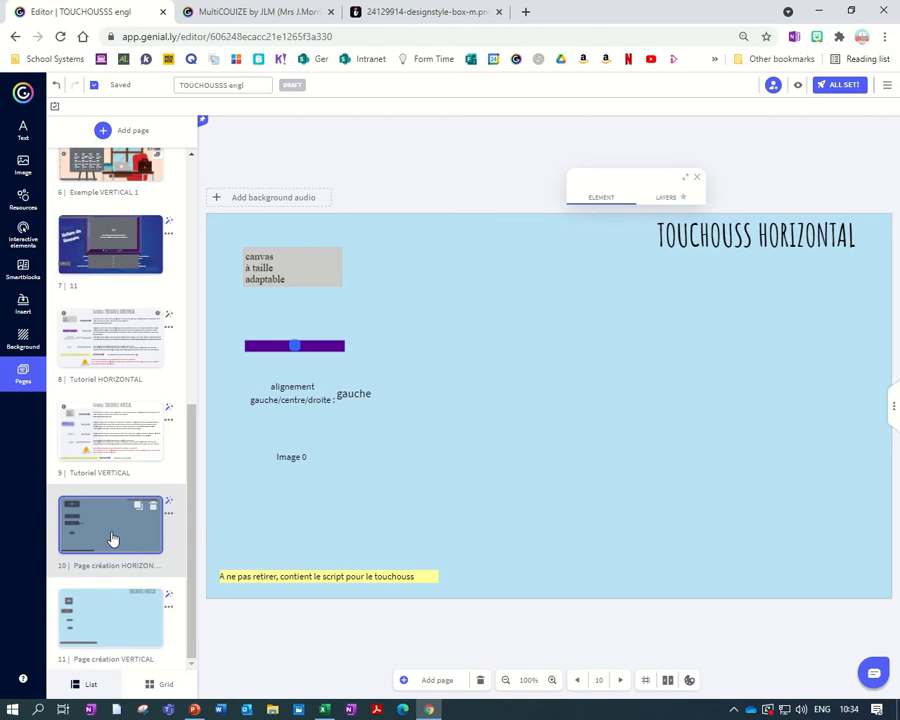
click(111, 616)
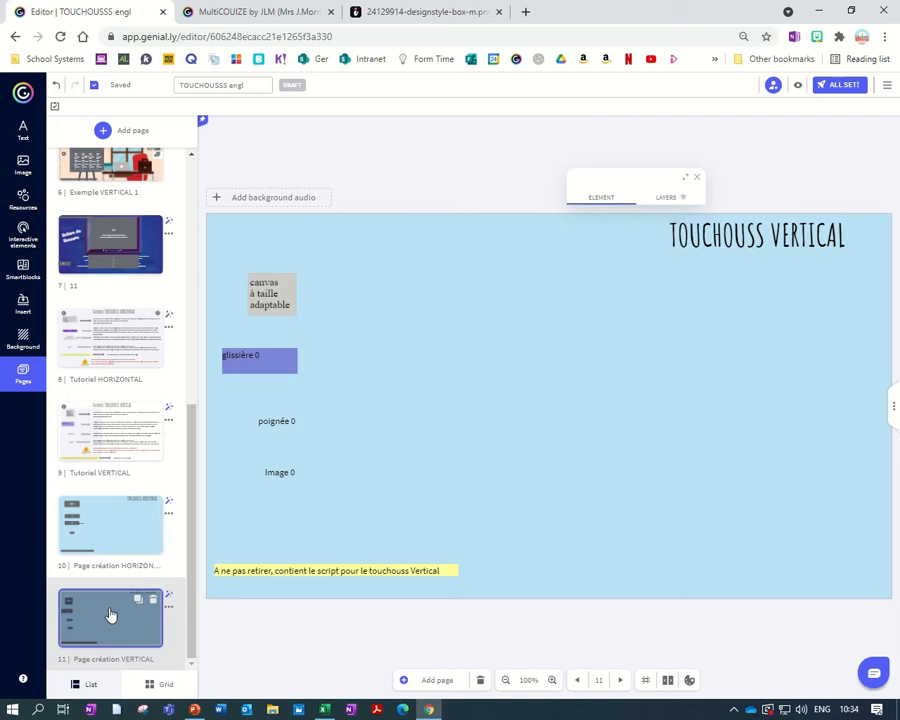
Add a blank page directly after page 10, the horizontal creation page.
click(107, 526)
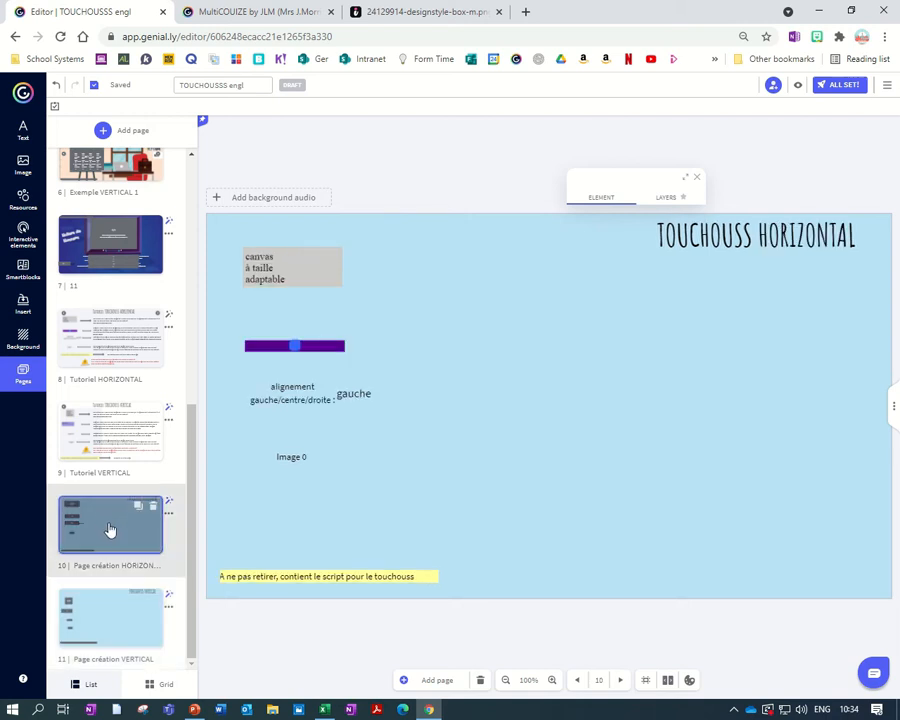
click(103, 130)
click(367, 358)
click(649, 529)
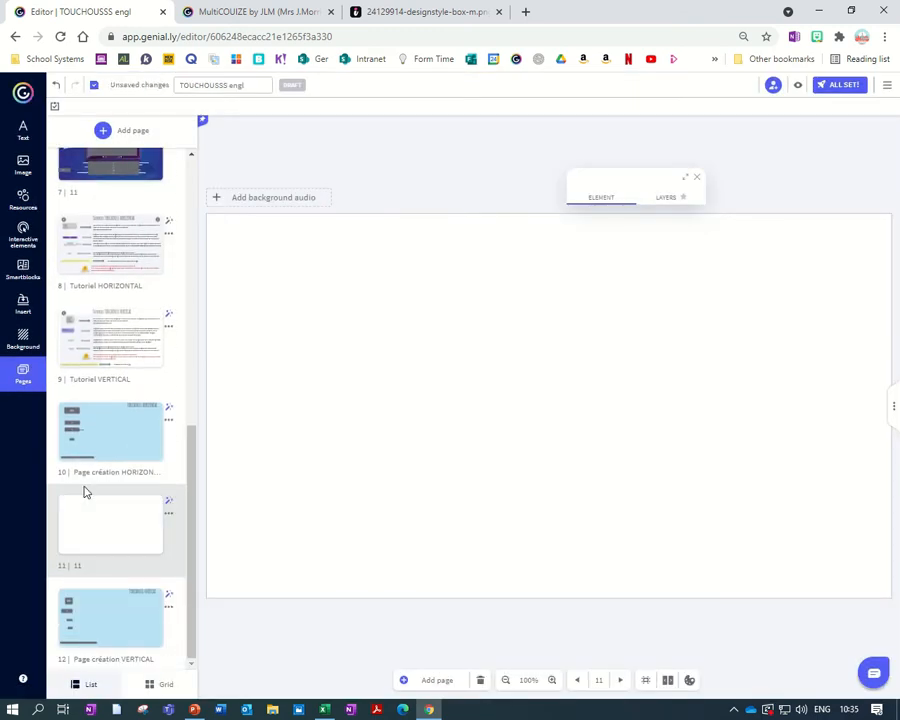
Insert three Pixabay images on the blank page: the night street, the sunset skyline and the city light trails.
click(23, 163)
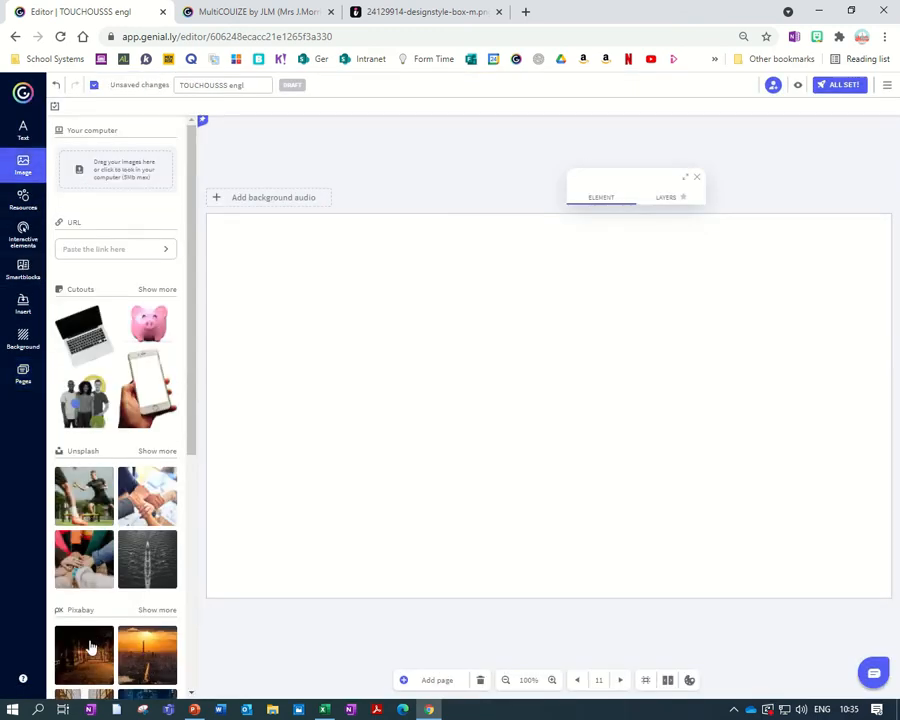
scroll(90, 647, down, 2)
click(83, 514)
click(150, 516)
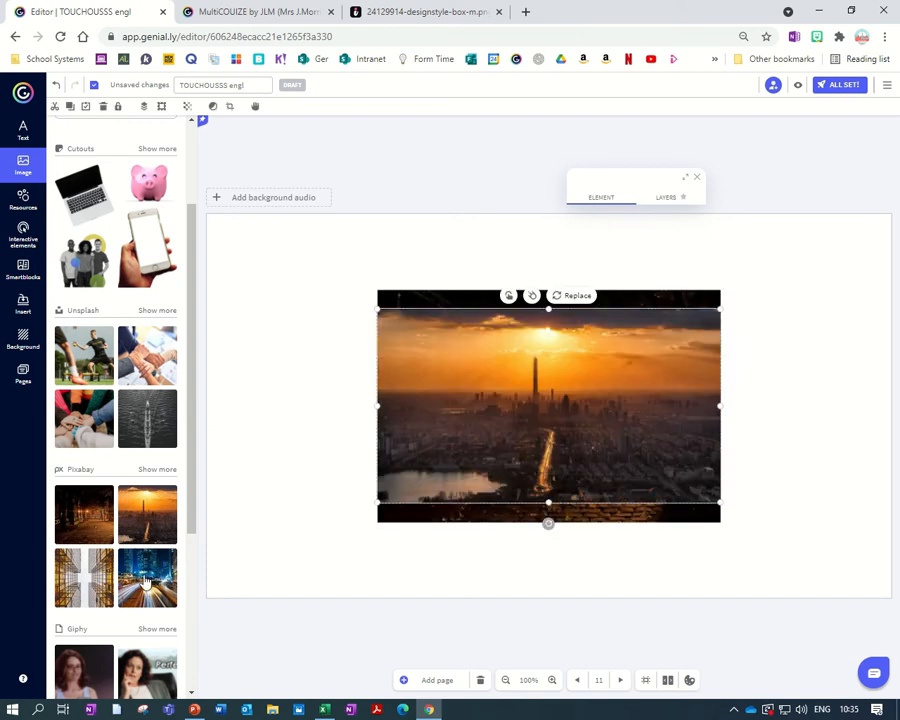
click(147, 581)
Spread the three stacked images apart and scale them down together toward the slide's lower right corner.
drag(490, 457, 662, 457)
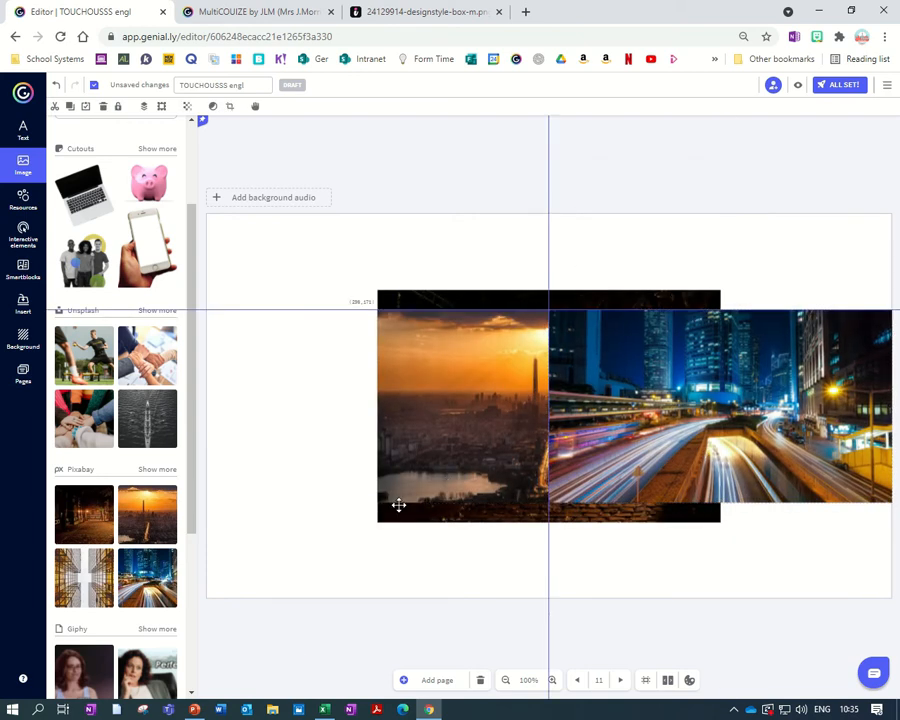
drag(398, 505, 273, 583)
drag(413, 337, 327, 275)
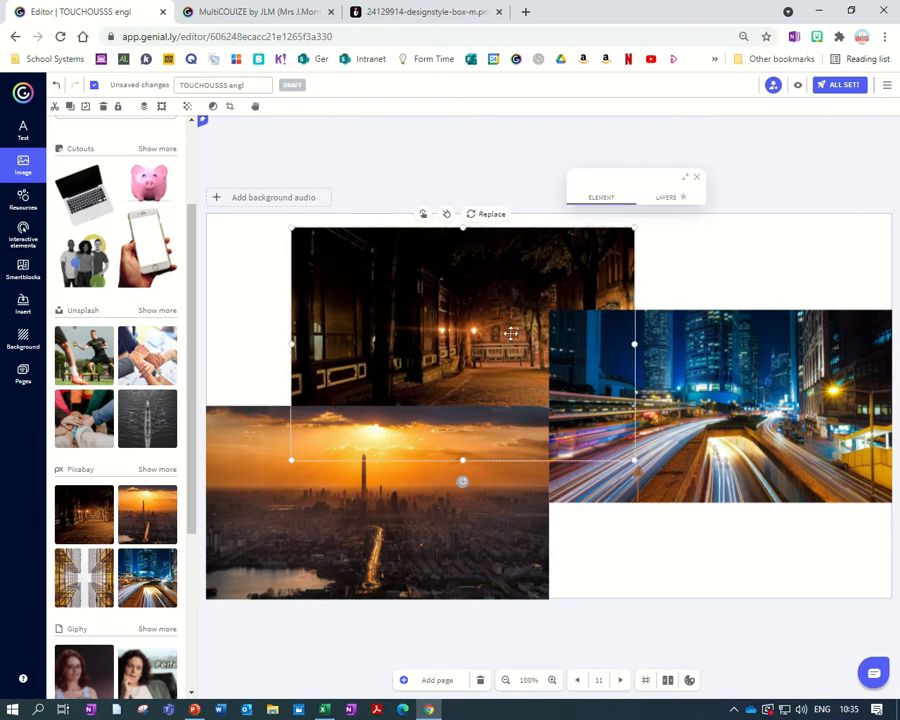
drag(735, 584, 318, 254)
drag(203, 232, 662, 473)
Arrange the three small images side by side along the slide's lower right edge.
click(590, 540)
drag(697, 565, 587, 566)
drag(725, 540, 705, 586)
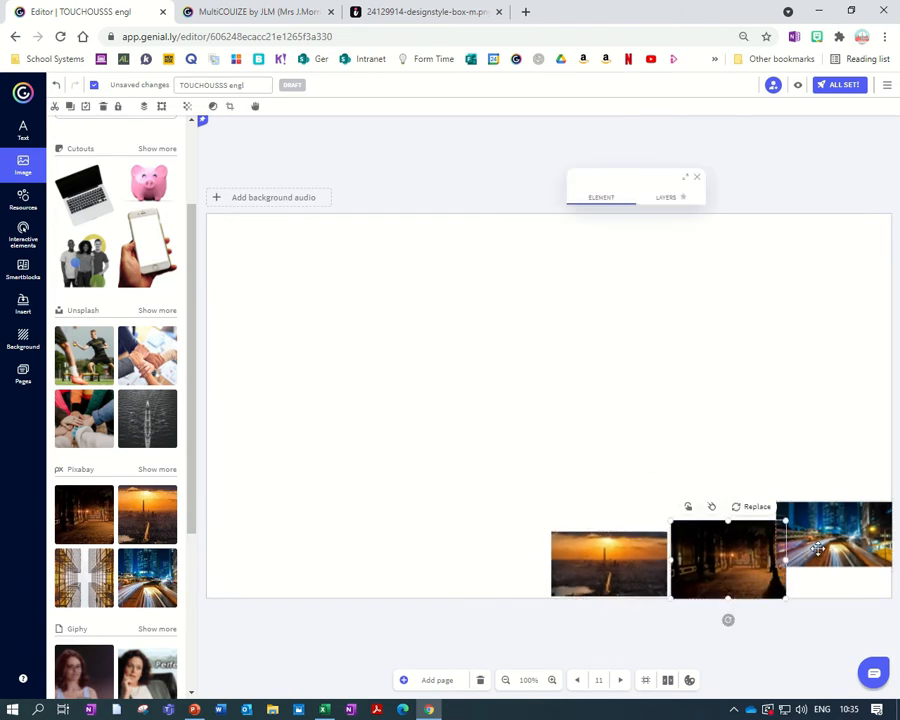
drag(817, 548, 820, 578)
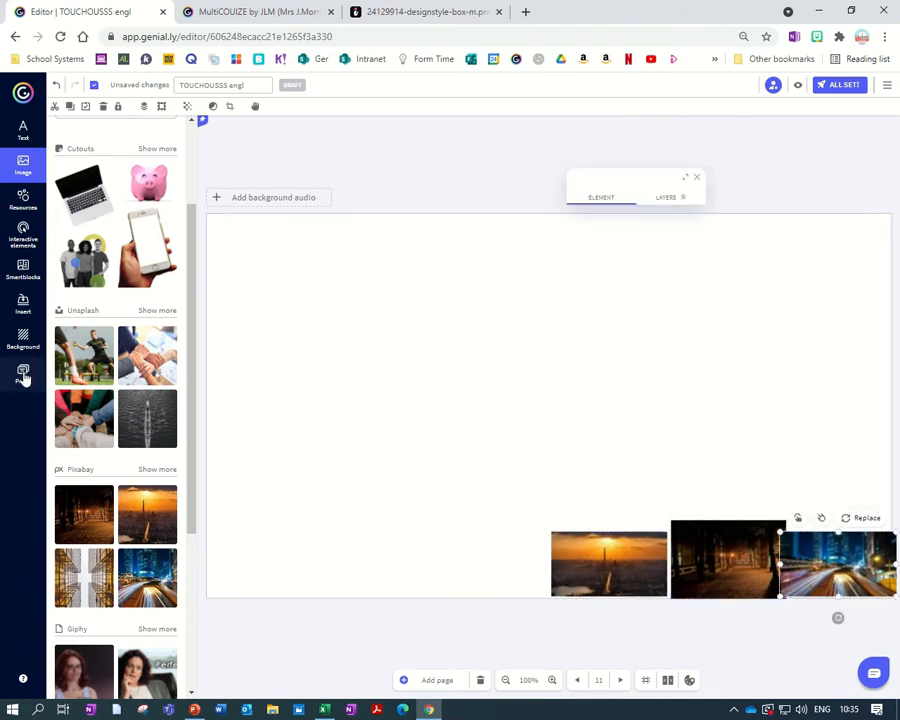
Copy the canvas, slider bar, alignment setting, Image 0 label and script note from page 10 onto new page 11.
click(23, 374)
click(150, 422)
drag(223, 245, 390, 601)
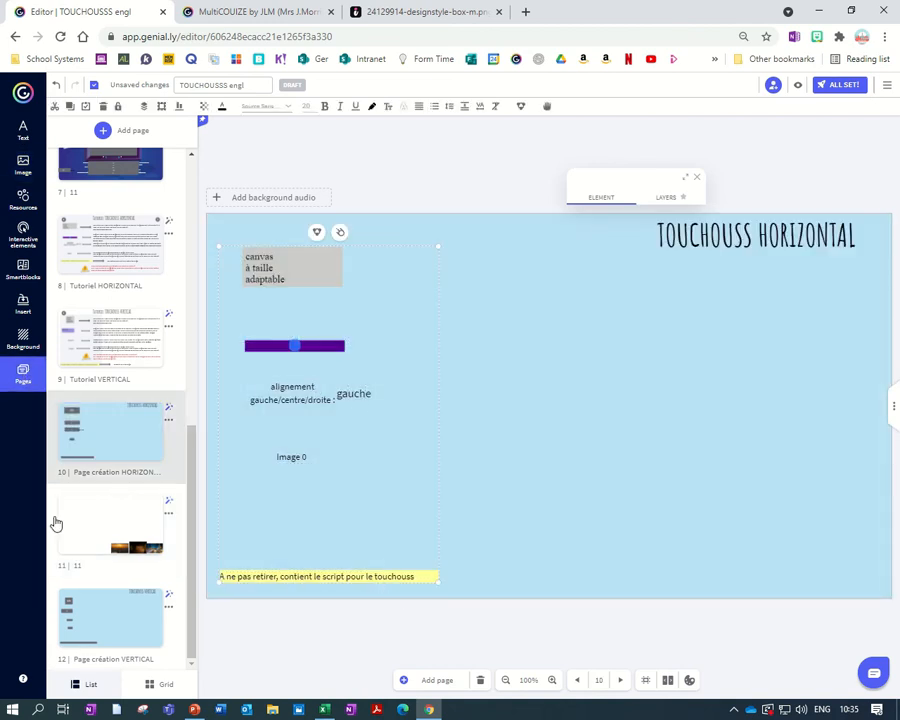
click(92, 528)
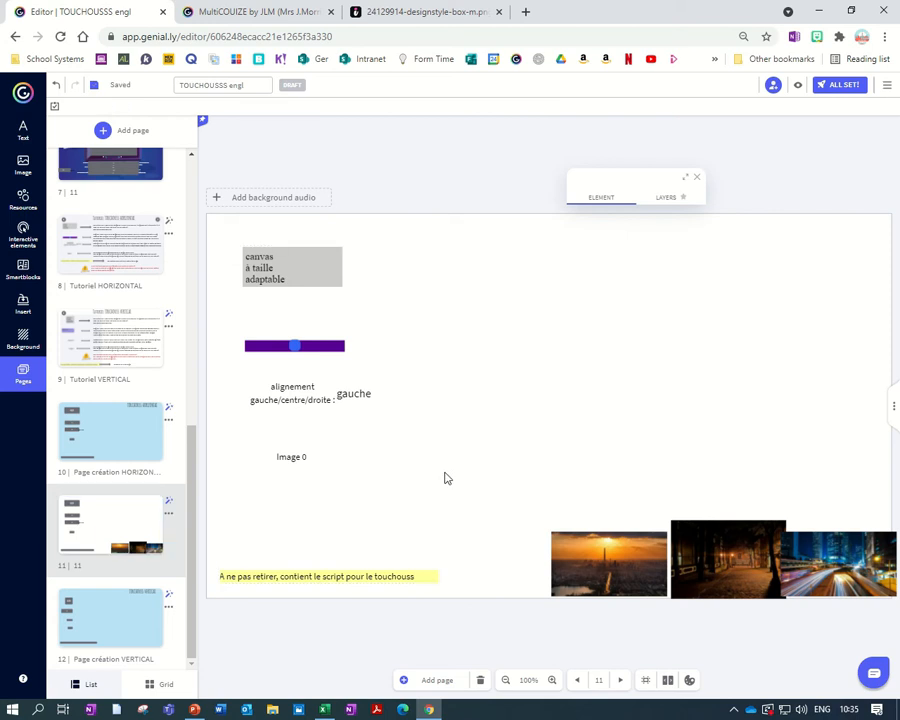
Enlarge the canvas to cover most of the slide's upper area and move the slider bar and alignment setting below it.
drag(301, 271, 818, 462)
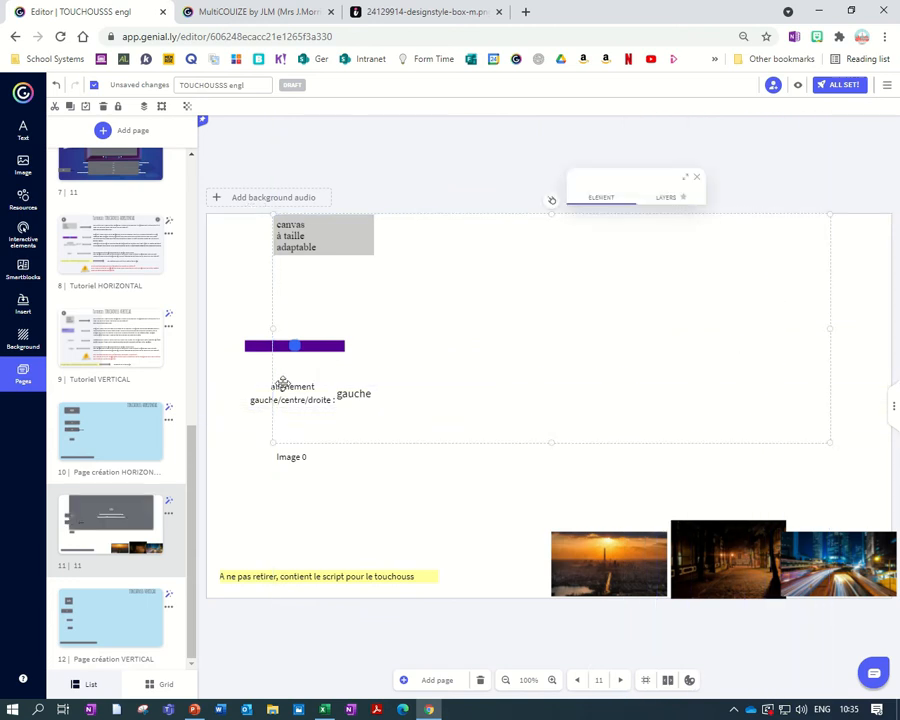
drag(828, 322, 798, 345)
drag(252, 347, 265, 532)
drag(252, 393, 236, 506)
Move the Image 0 label below the canvas and extend the canvas's lower edge downward into the freed space.
click(393, 293)
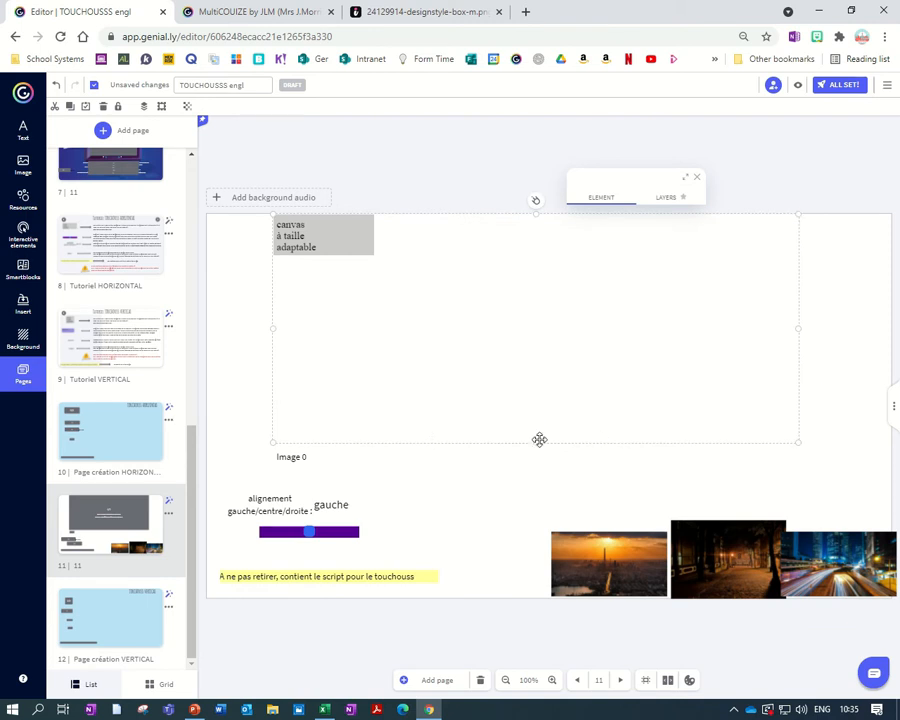
mouse_move(537, 444)
mouse_down()
mouse_move(536, 482)
mouse_move(543, 452)
mouse_up()
drag(302, 453, 483, 550)
click(470, 371)
drag(533, 445, 537, 475)
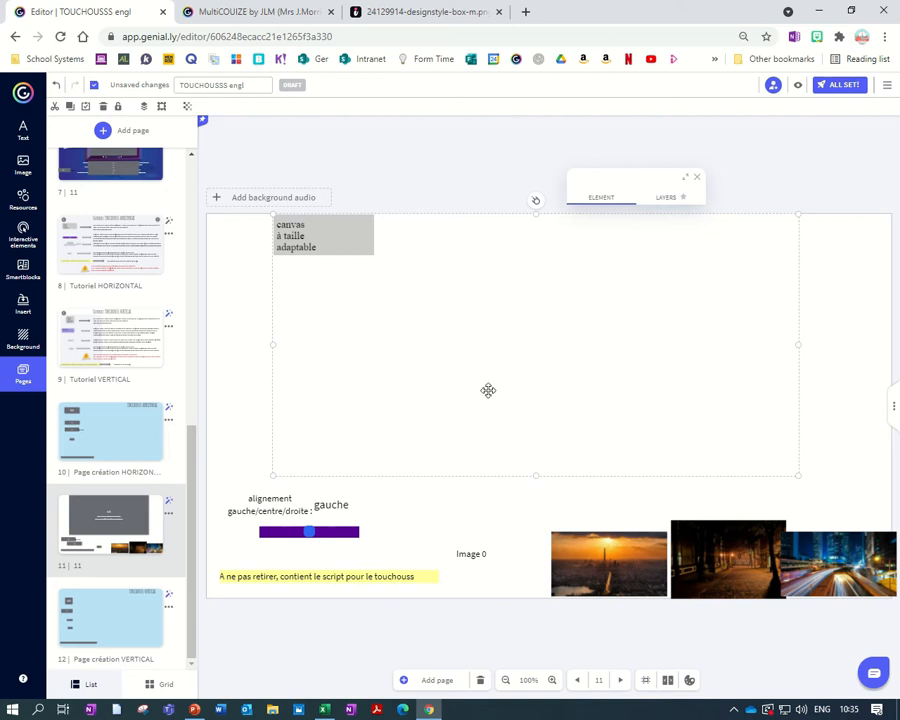
Stack the alignment setting, slider bar and script note compactly in the slide's lower left corner.
mouse_move(327, 578)
mouse_down()
mouse_move(304, 586)
mouse_move(315, 592)
mouse_up()
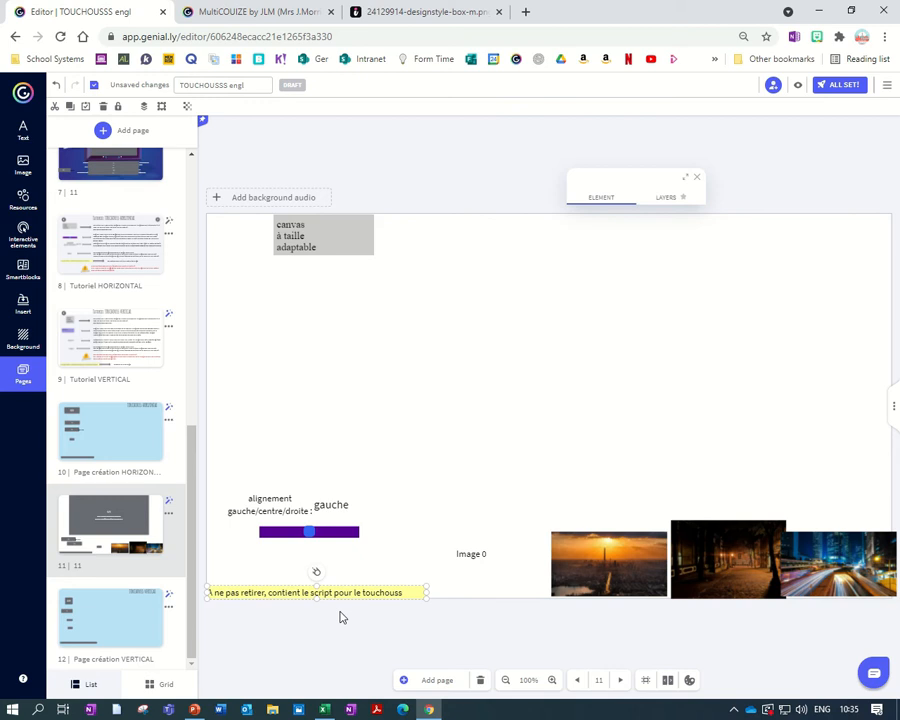
drag(317, 508, 309, 498)
drag(334, 537, 330, 565)
drag(305, 497, 291, 521)
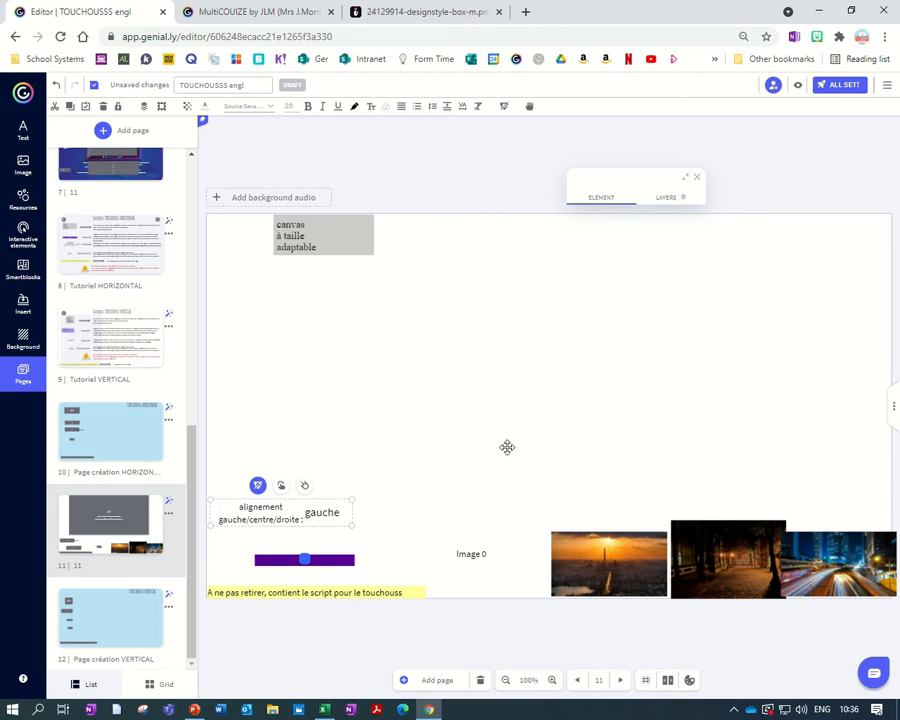
mouse_move(314, 515)
mouse_down()
mouse_move(314, 494)
mouse_move(312, 513)
mouse_move(322, 510)
mouse_up()
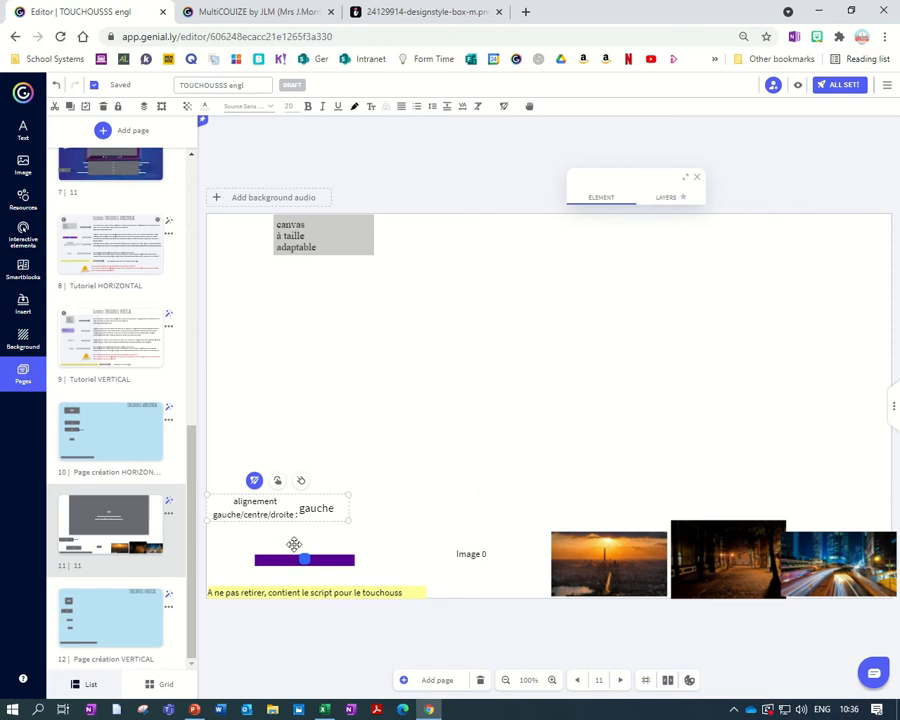
drag(307, 518, 311, 537)
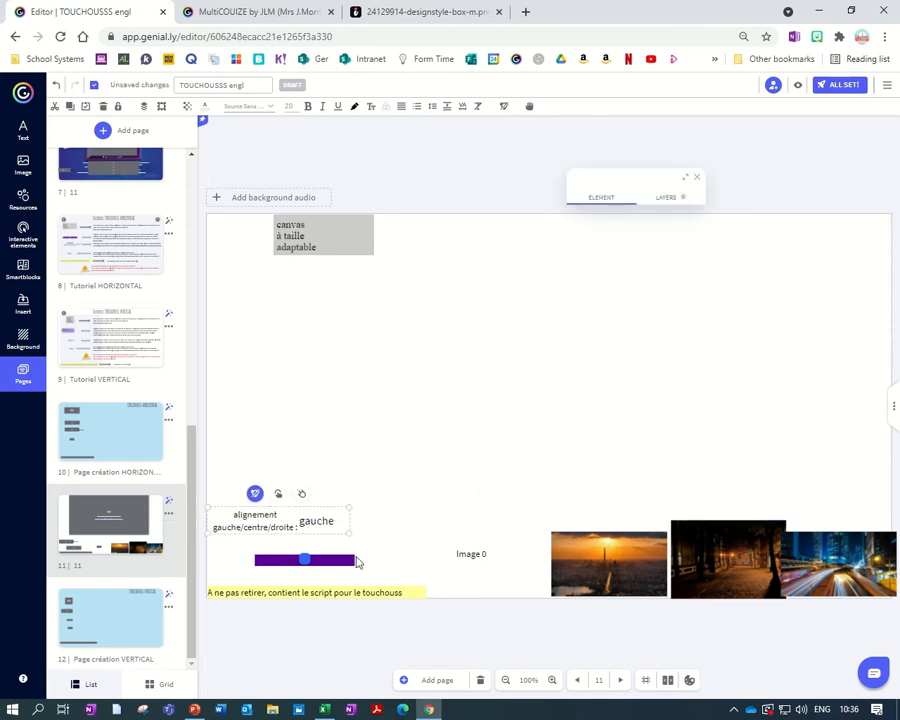
Place a copy of the Image 0 label above each of the three images and reopen page 11 to refresh the numbering.
drag(476, 553, 596, 520)
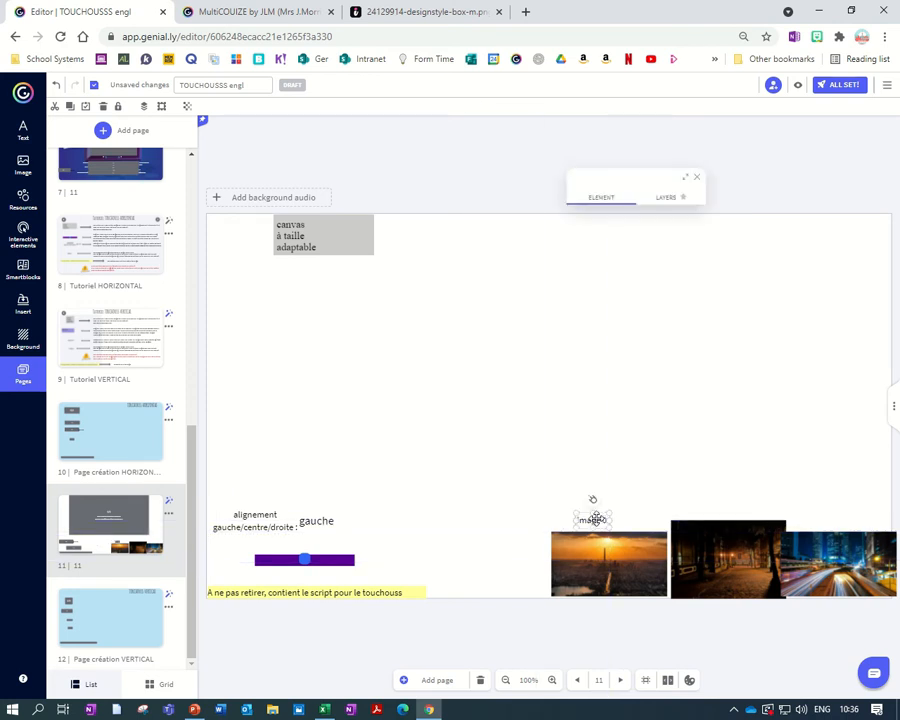
mouse_move(597, 520)
mouse_down()
mouse_move(699, 504)
mouse_move(597, 518)
mouse_up()
drag(595, 522, 828, 490)
key(ctrl+v)
click(516, 530)
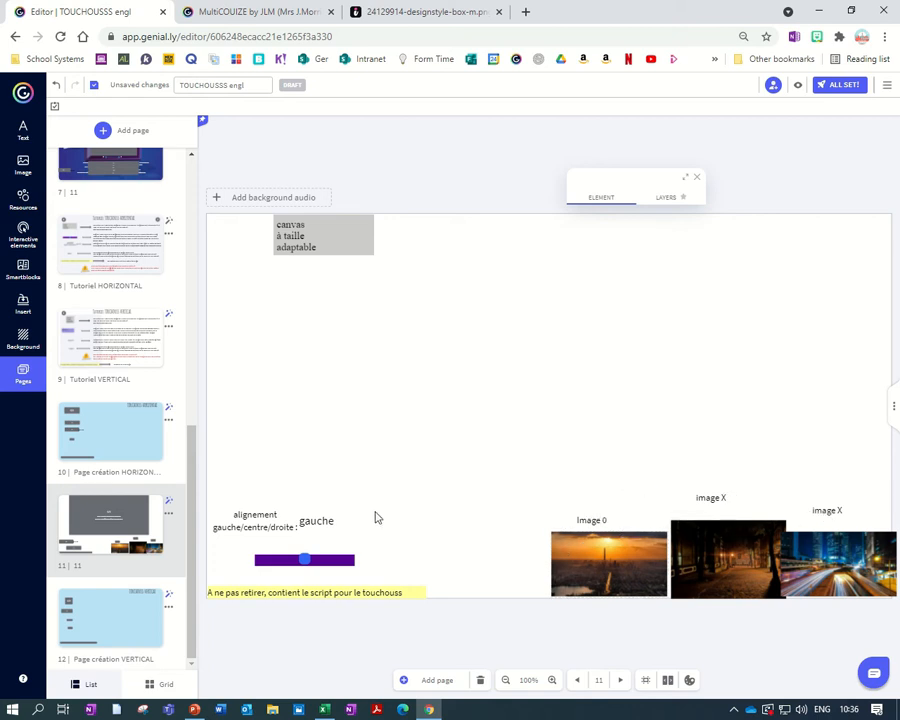
click(109, 429)
click(104, 537)
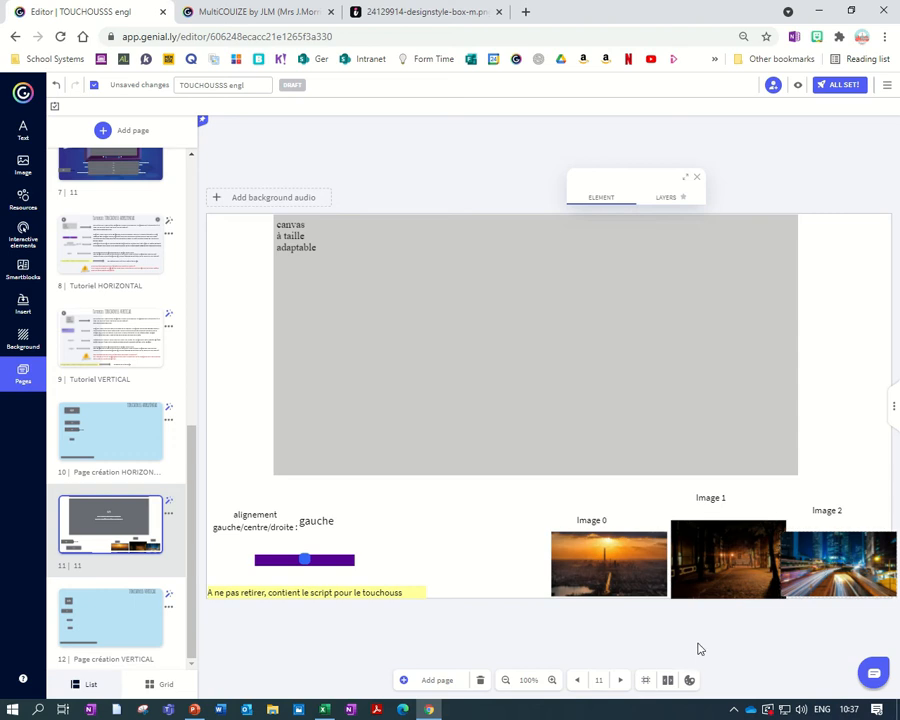
Align the sunset image with the slide's lower edge and group each of the three images with its label.
click(610, 582)
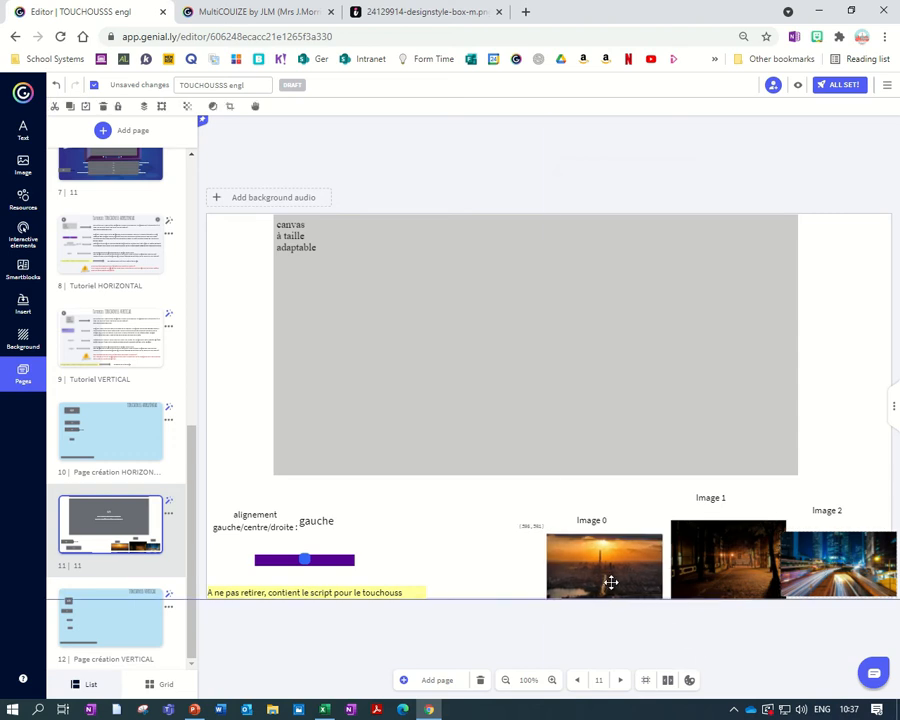
click(733, 630)
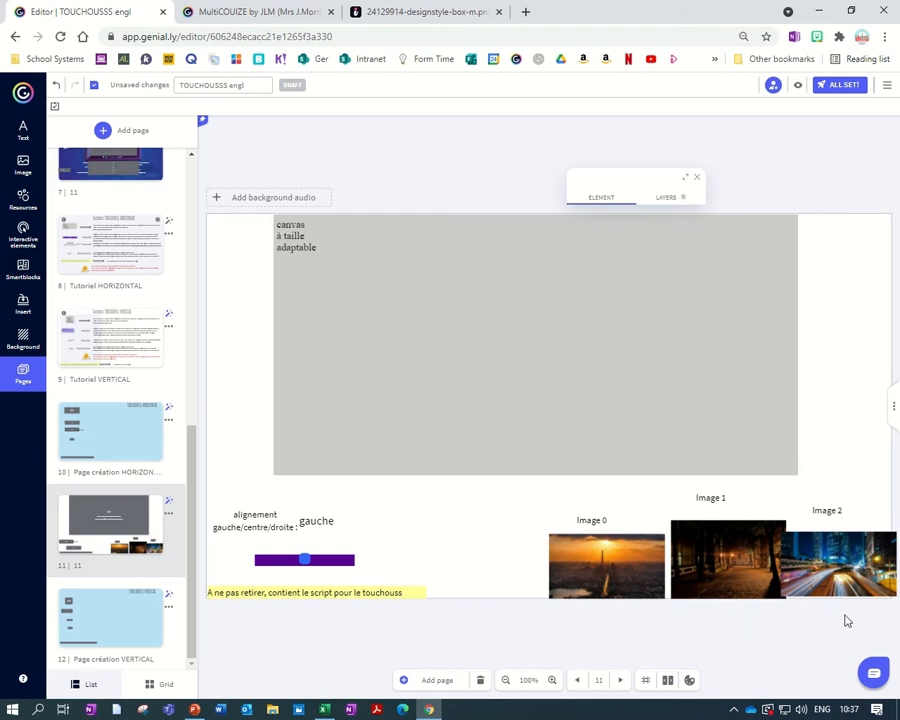
drag(877, 614, 822, 488)
drag(709, 618, 728, 483)
click(717, 479)
drag(564, 618, 617, 505)
click(590, 498)
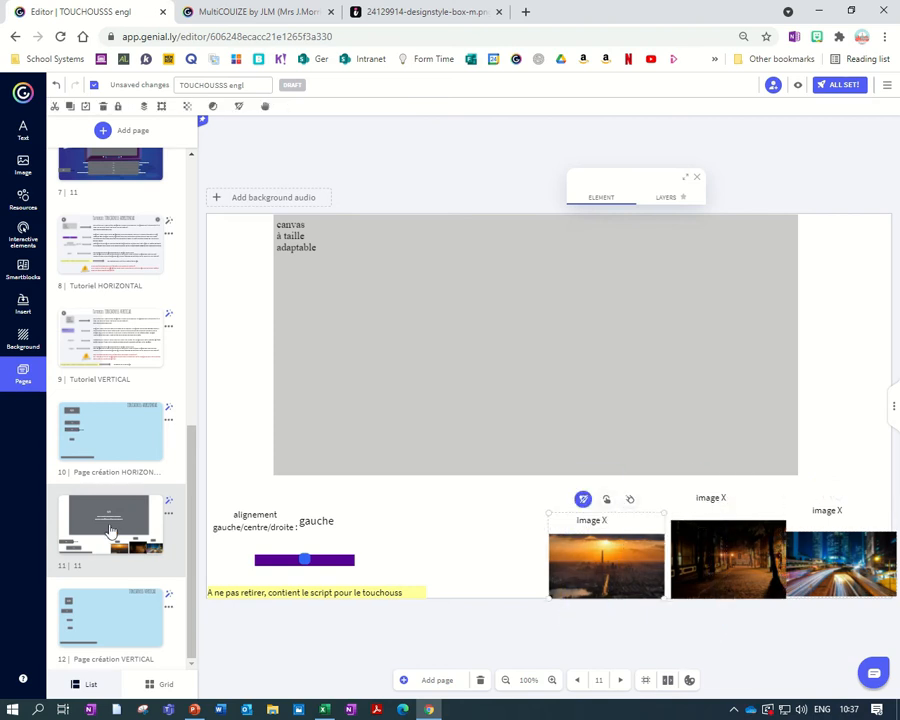
Shift the night street group clear of the light trails group and reload page 11 to refresh the label numbers.
click(114, 452)
click(114, 524)
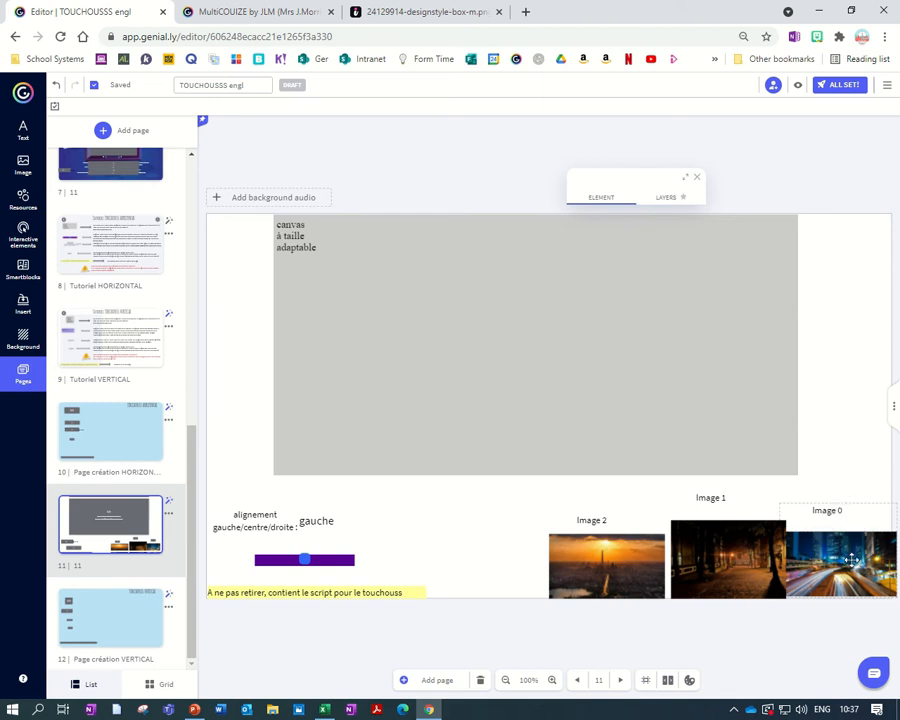
drag(751, 585, 749, 591)
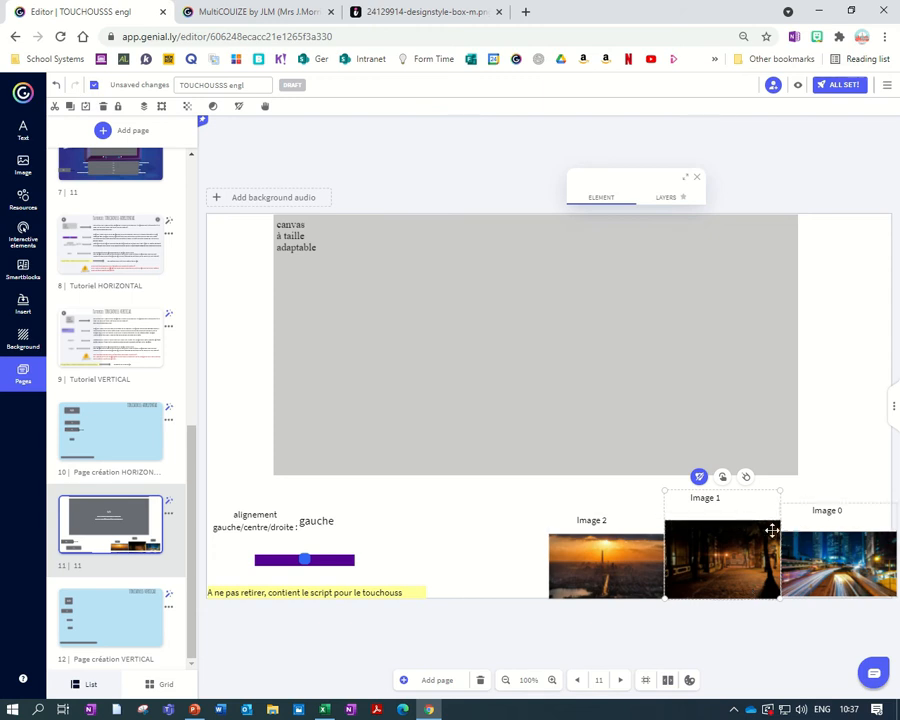
click(102, 446)
click(84, 547)
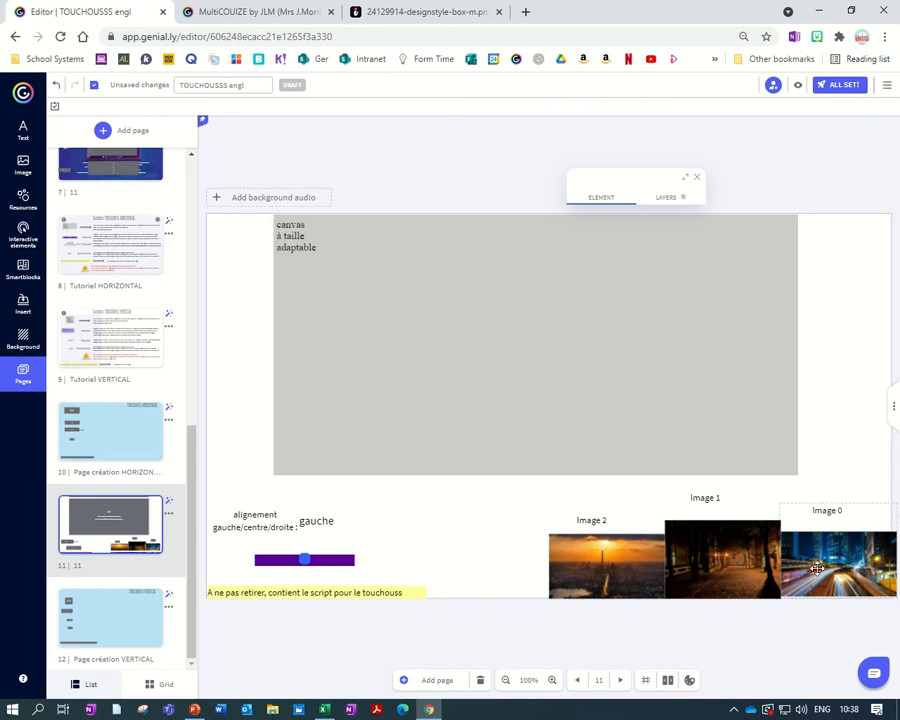
Reorder the labelled image groups from left to right as Image 0, Image 1 and Image 2.
drag(824, 560, 504, 556)
drag(705, 565, 725, 565)
drag(628, 570, 832, 570)
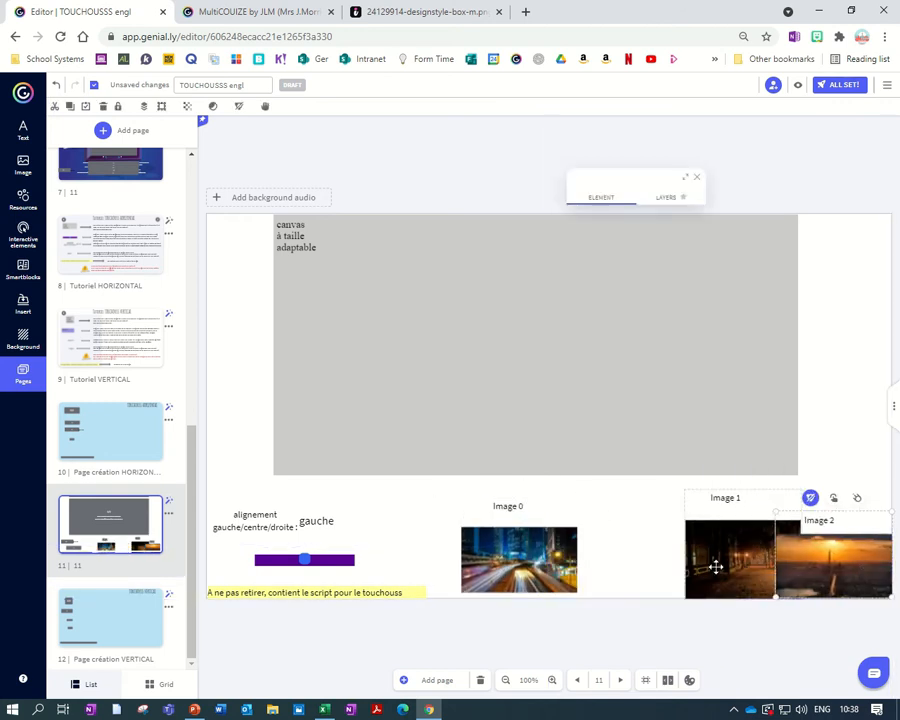
drag(715, 567, 691, 567)
drag(691, 567, 687, 567)
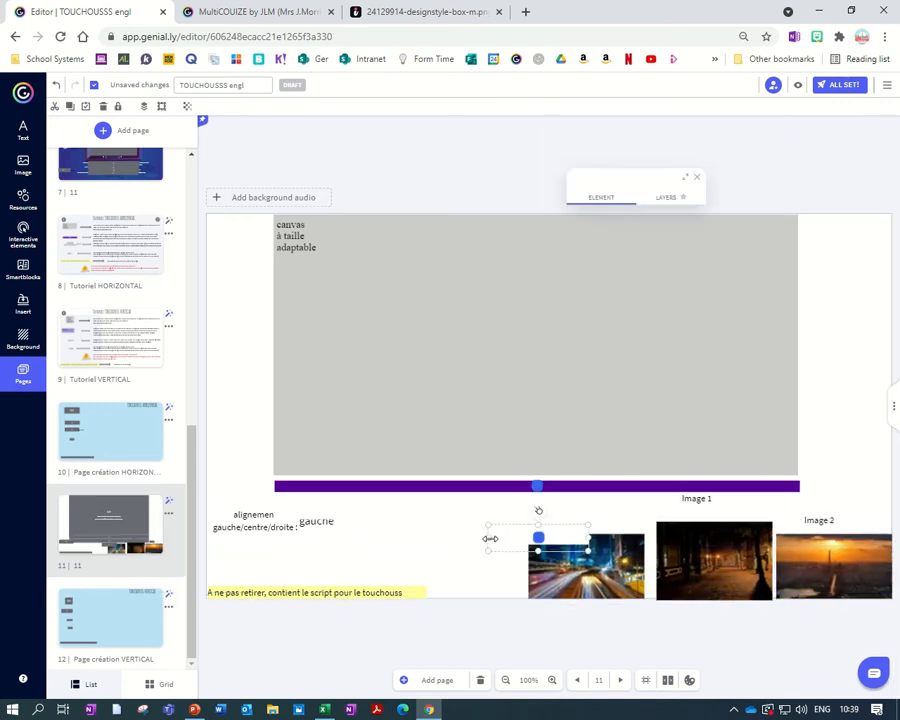
Stretch the third slider bar in both directions to match the canvas width.
drag(490, 537, 271, 543)
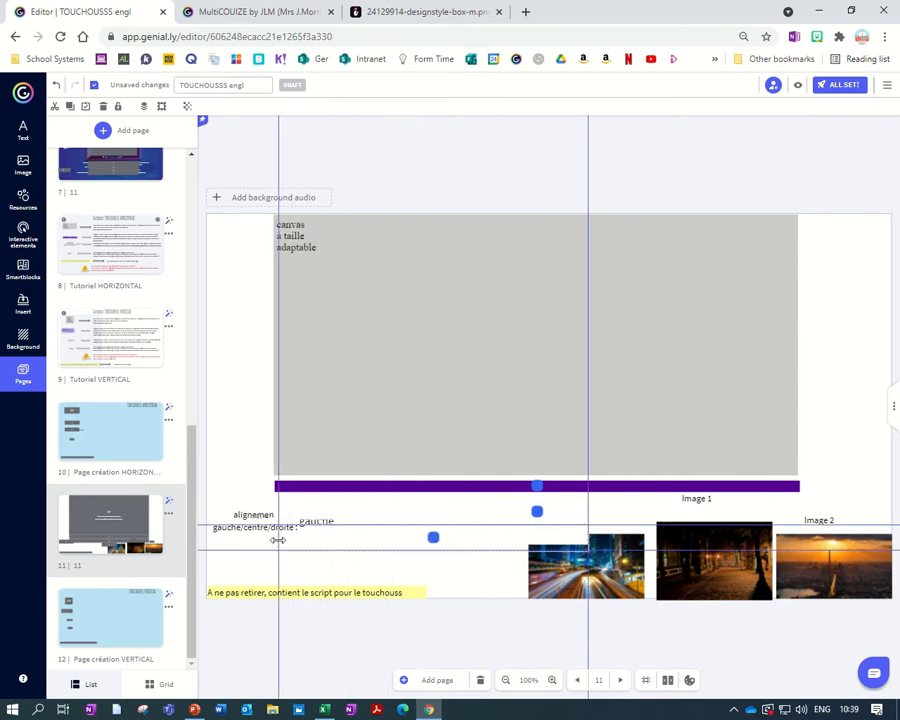
drag(612, 543, 800, 543)
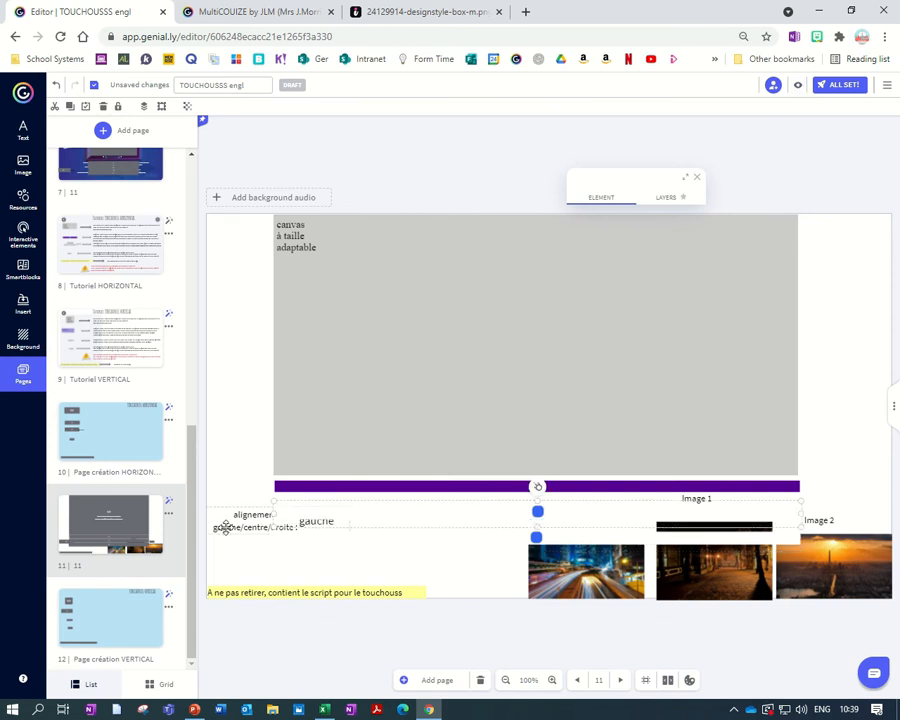
Move the alignment setting just above the script note and set its value to droite.
drag(238, 527, 248, 577)
double_click(325, 569)
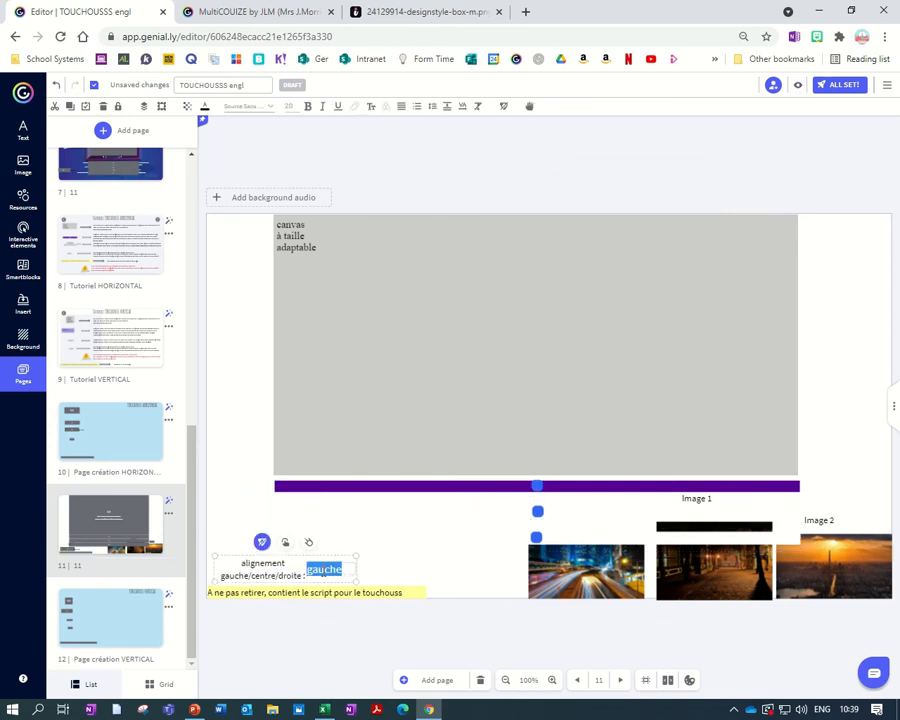
text(droite)
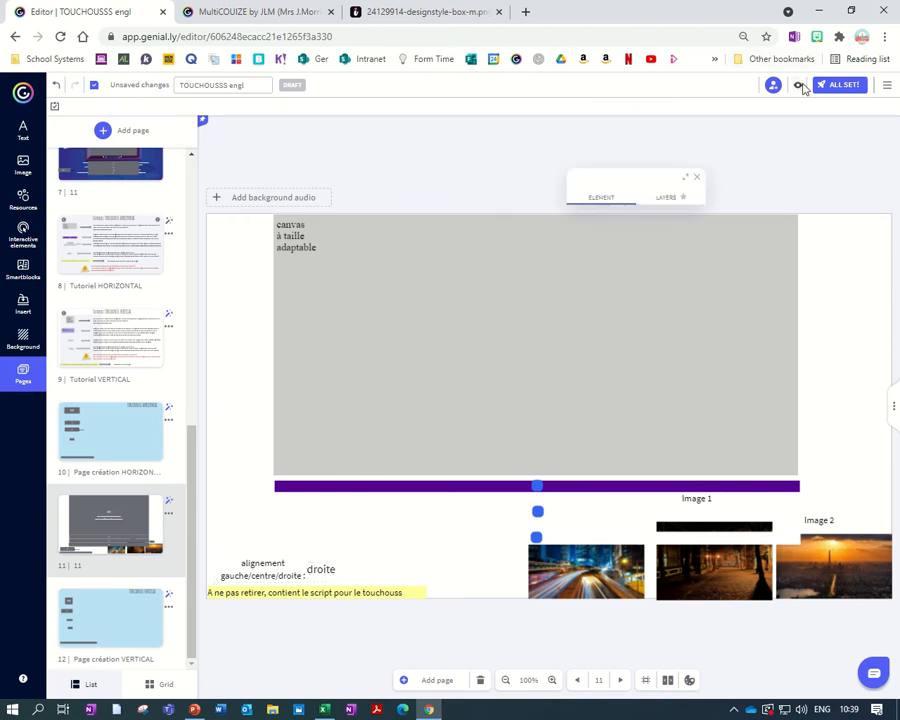
Preview the page and test all three image sliders, then return to editing.
click(797, 84)
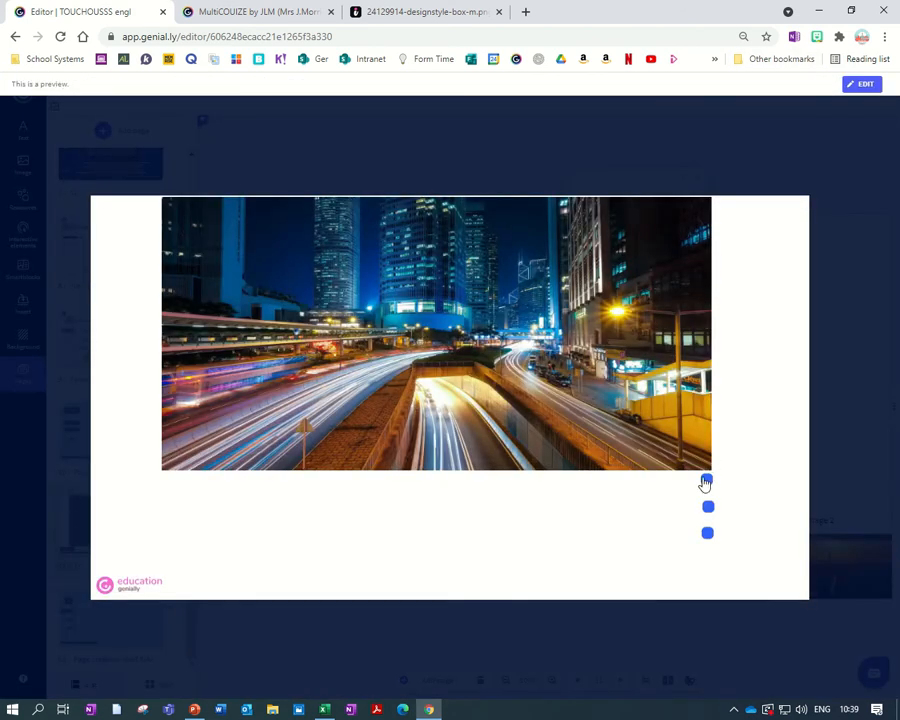
drag(709, 487, 74, 496)
drag(672, 515, 384, 540)
drag(173, 484, 508, 482)
drag(717, 538, 287, 552)
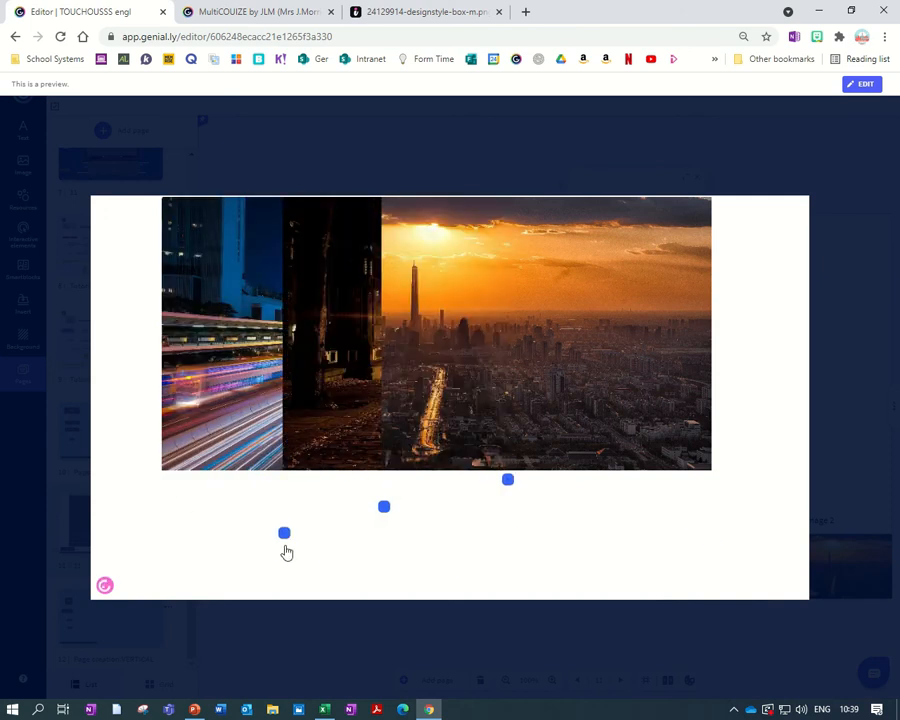
click(472, 655)
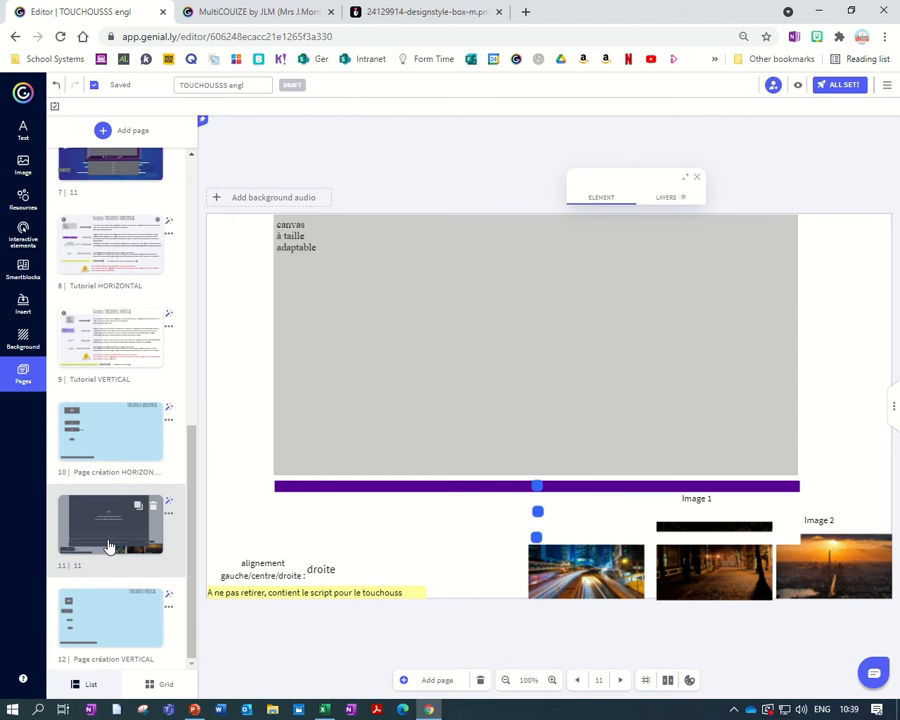
Copy the canvas, glissière 0, poignée 0, Image 0 label and script note from page 12 onto a new blank page 13.
click(108, 626)
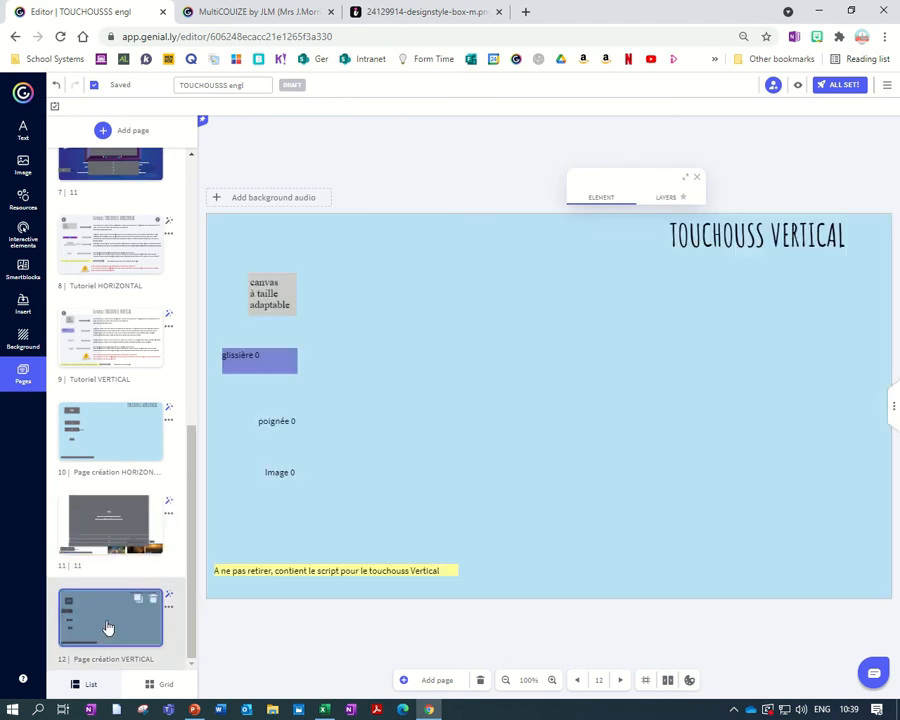
drag(224, 234, 443, 621)
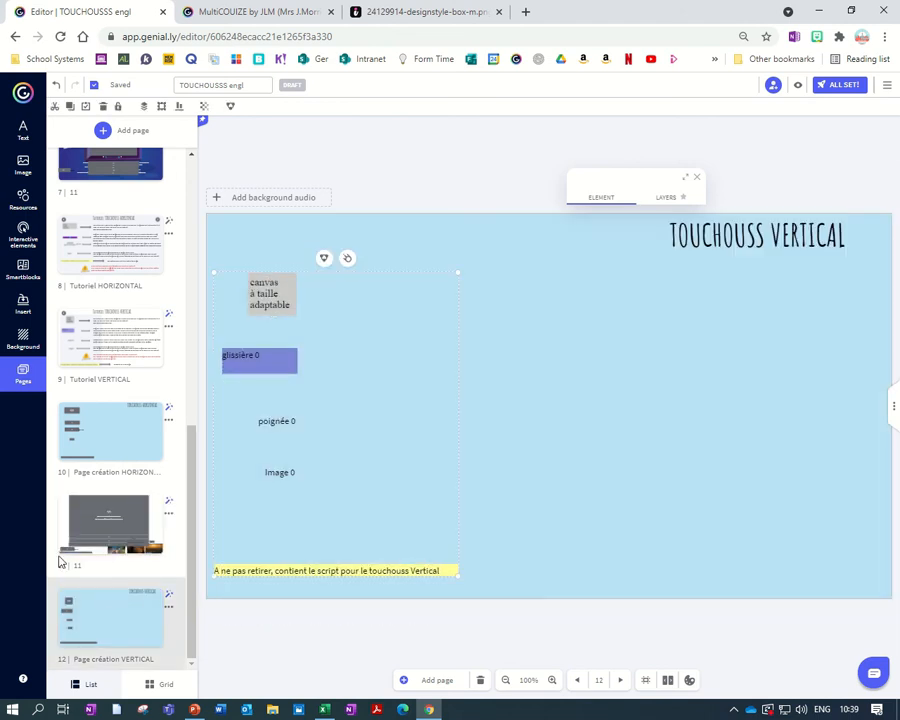
click(110, 130)
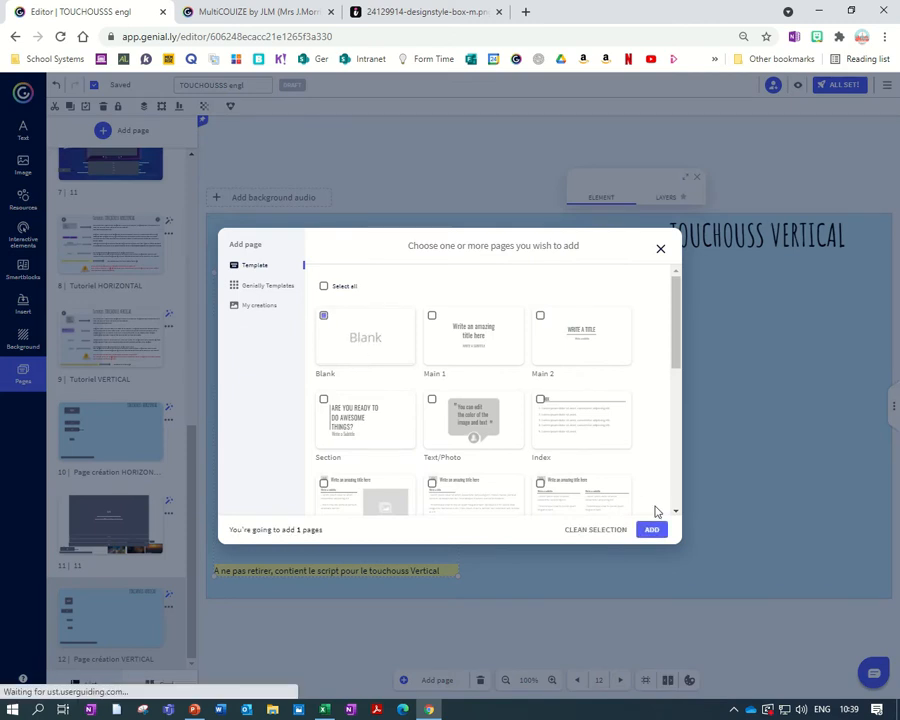
click(650, 530)
key(ctrl+v)
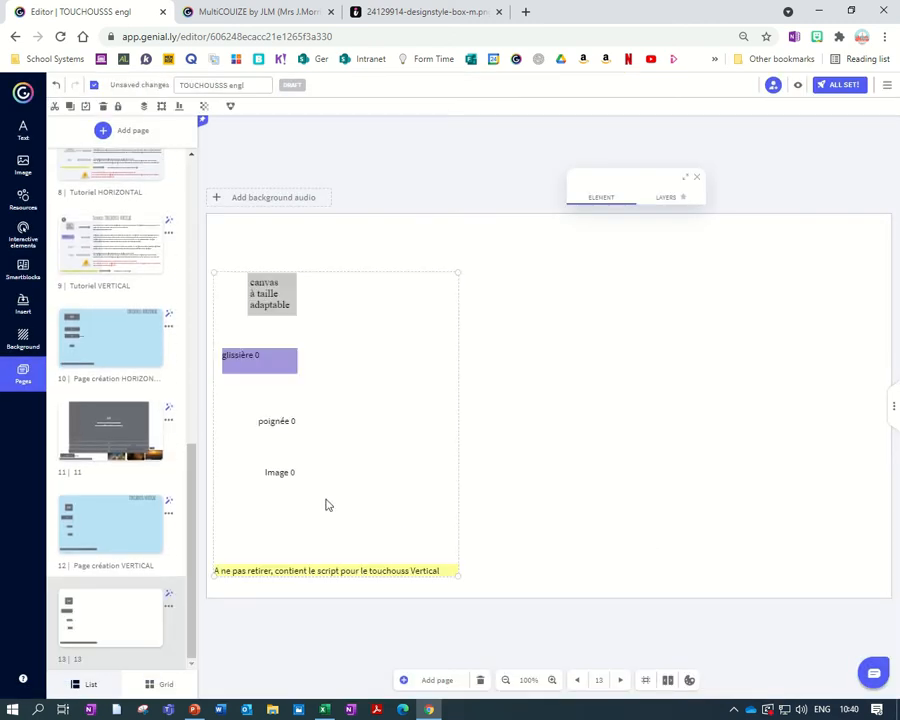
Insert three Pixabay images on page 13: the night street, the sunset skyline and the glass buildings.
click(23, 163)
scroll(120, 400, down, 3)
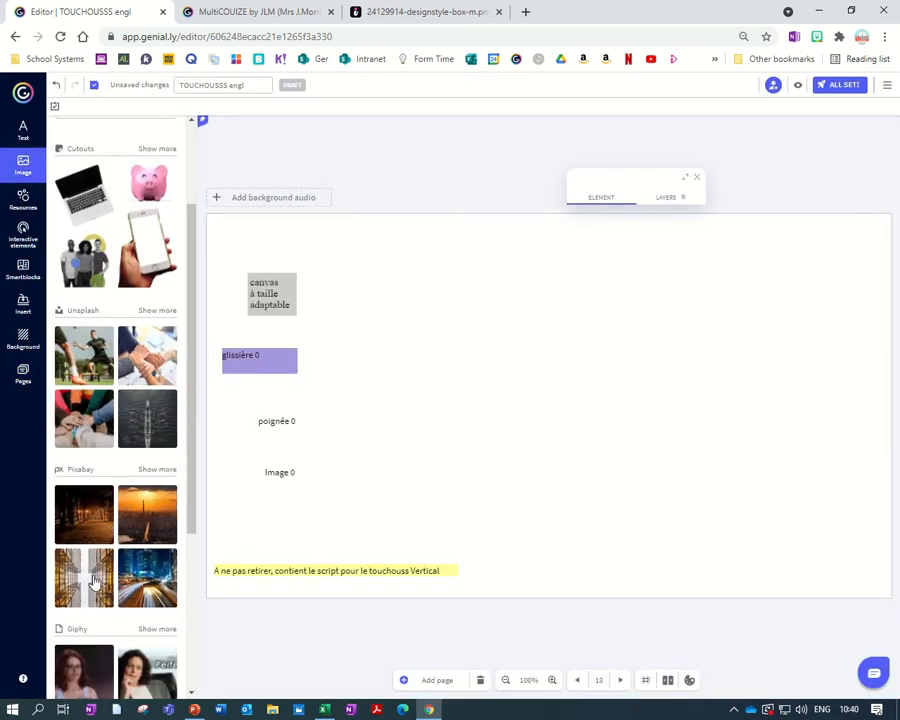
click(150, 540)
click(74, 574)
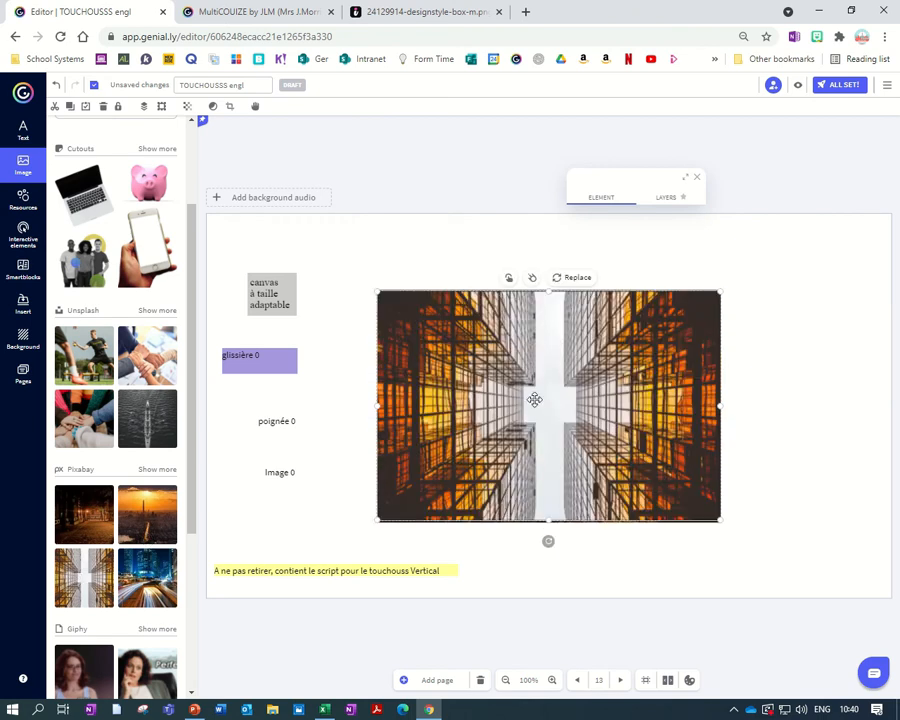
Scale the three stacked images on page 13 down together and arrange them side by side along the slide's lower right edge.
drag(534, 398, 714, 472)
drag(418, 401, 583, 362)
drag(423, 231, 540, 538)
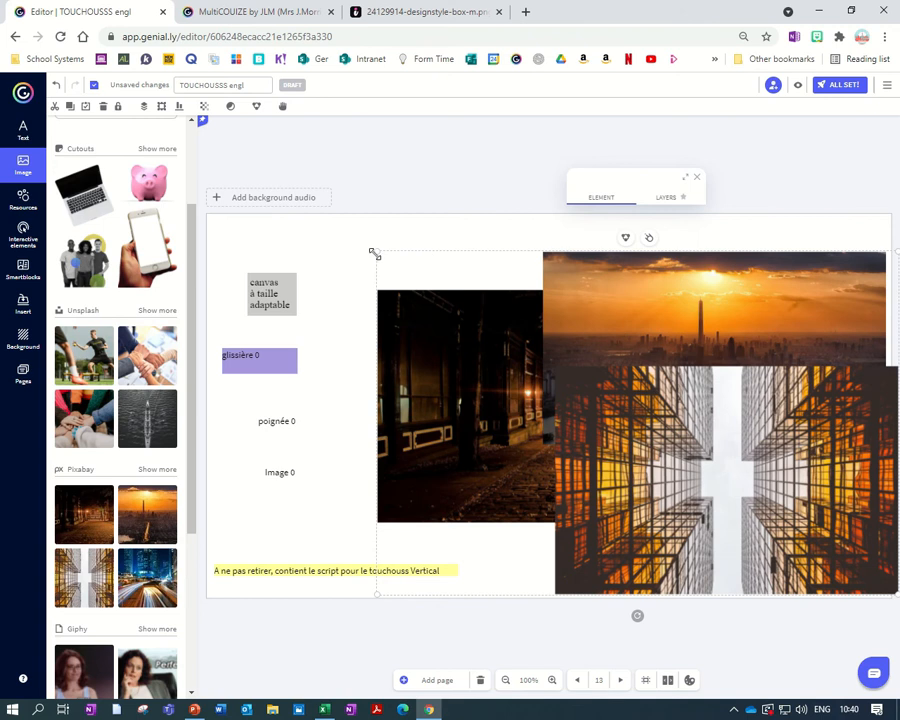
drag(378, 252, 662, 567)
click(631, 530)
drag(832, 508, 745, 558)
Put a copy of the Image 0 label above each image on page 13 and group every image with its label.
drag(273, 471, 864, 507)
key(ctrl+d)
click(656, 567)
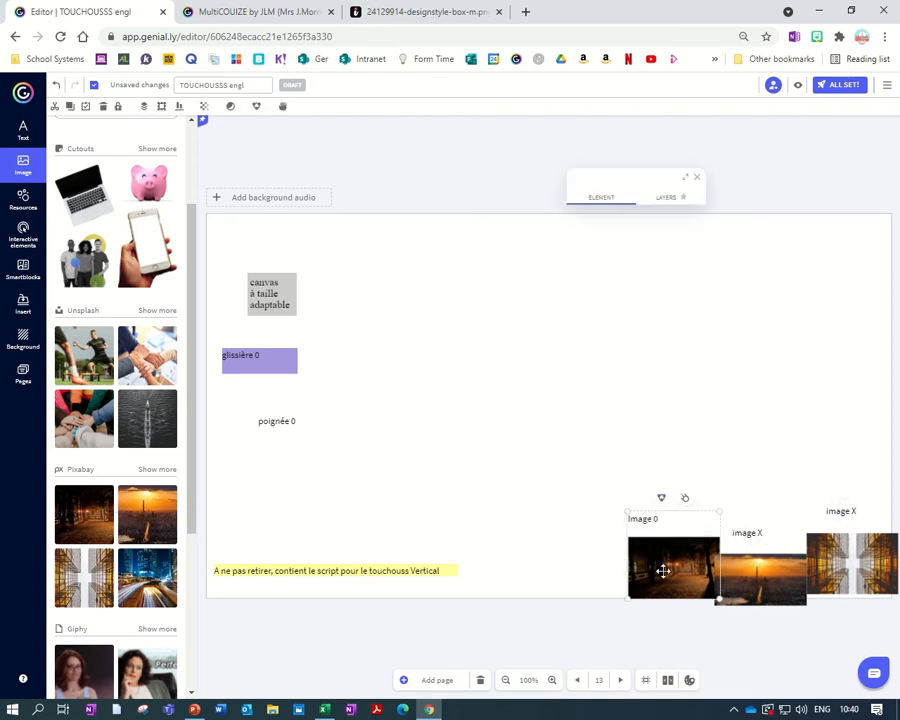
click(763, 576)
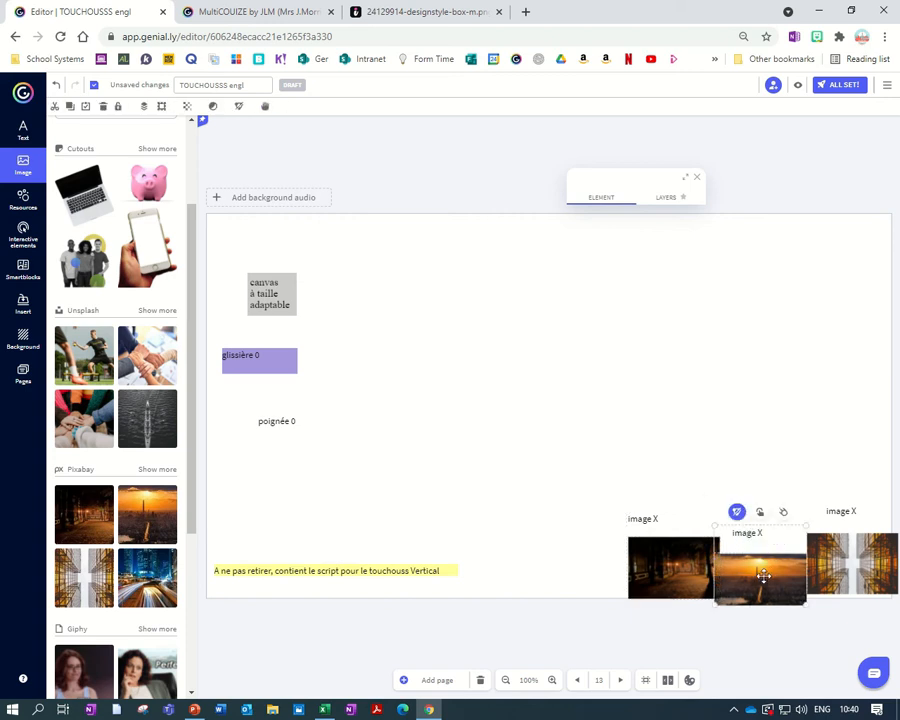
click(848, 552)
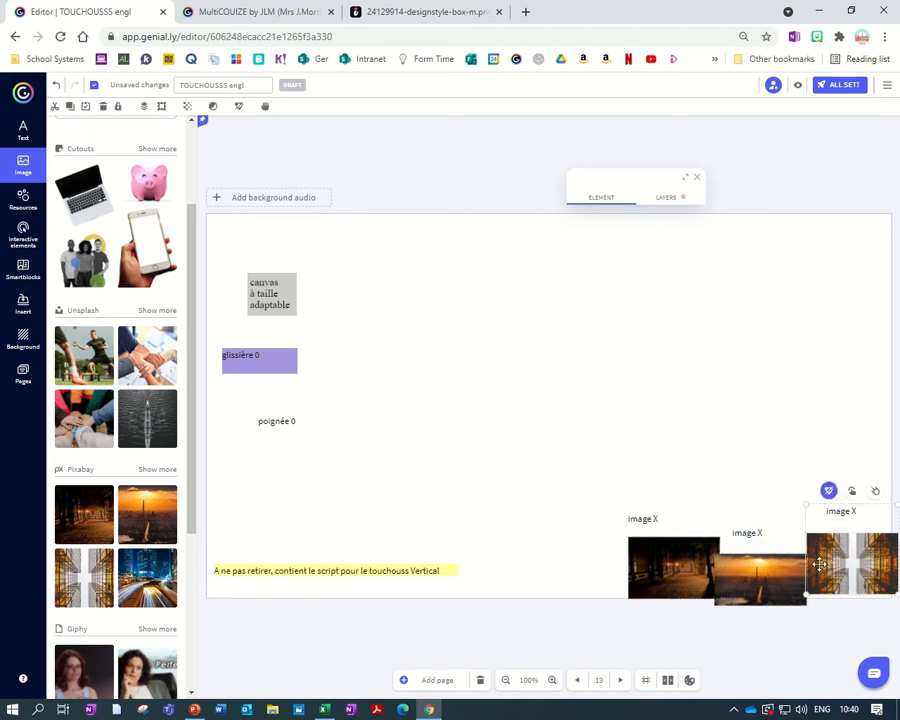
Move the canvas to the slide's upper edge and enlarge it to cover most of the area above the images.
click(507, 460)
drag(276, 287, 345, 232)
drag(383, 263, 680, 418)
drag(614, 356, 818, 365)
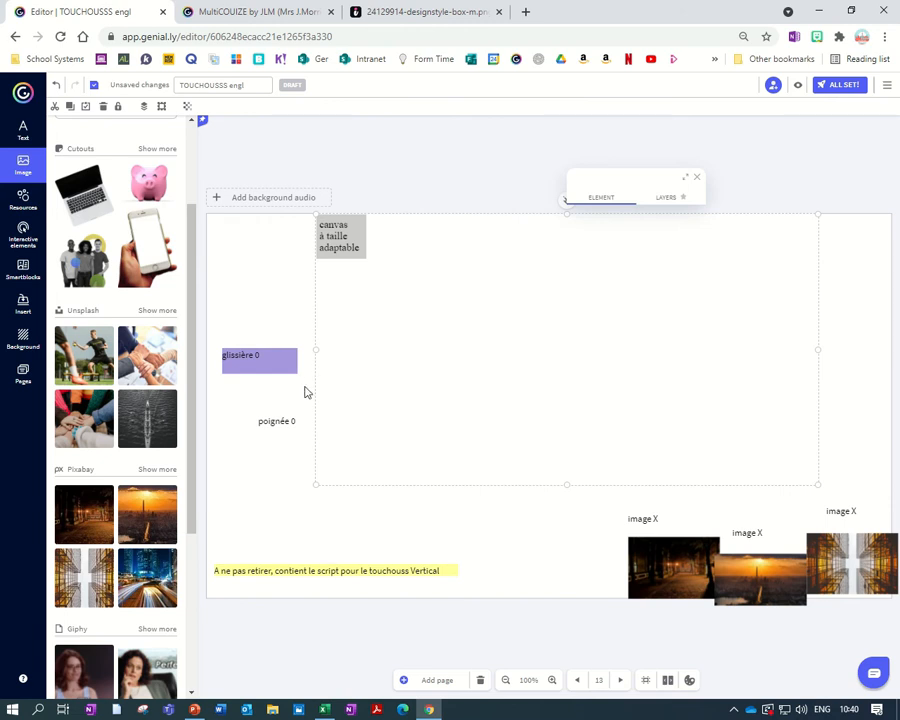
Move the yellow script note to the slide's bottom edge and the poignée 0 label to just below the canvas.
drag(297, 570, 289, 596)
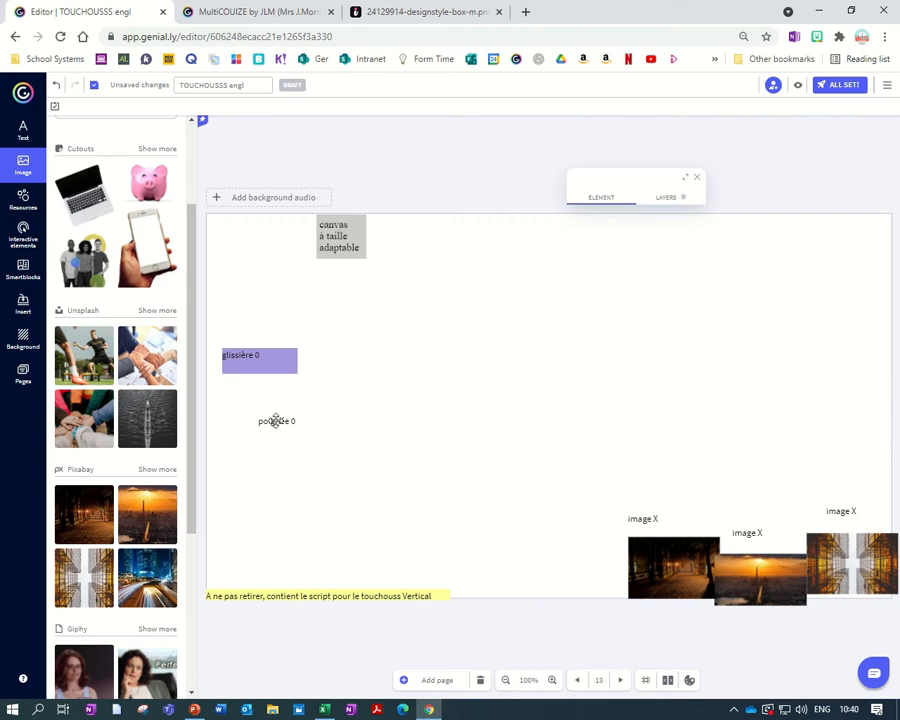
drag(276, 421, 362, 527)
drag(374, 532, 318, 516)
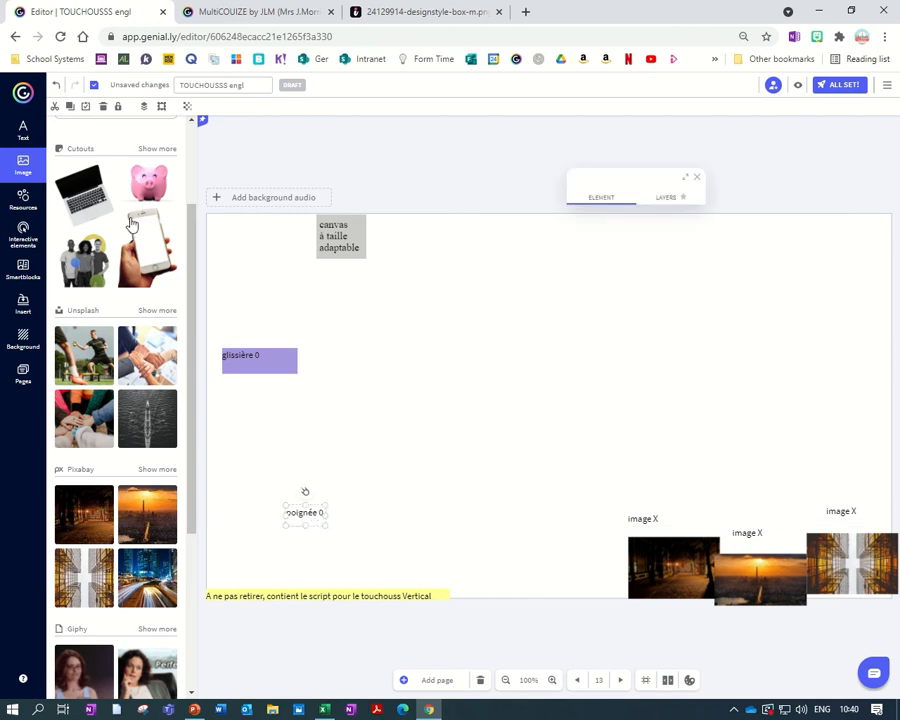
Add a many-pointed star shape, shrink it beside the poignée 0 label and colour it orange.
click(17, 202)
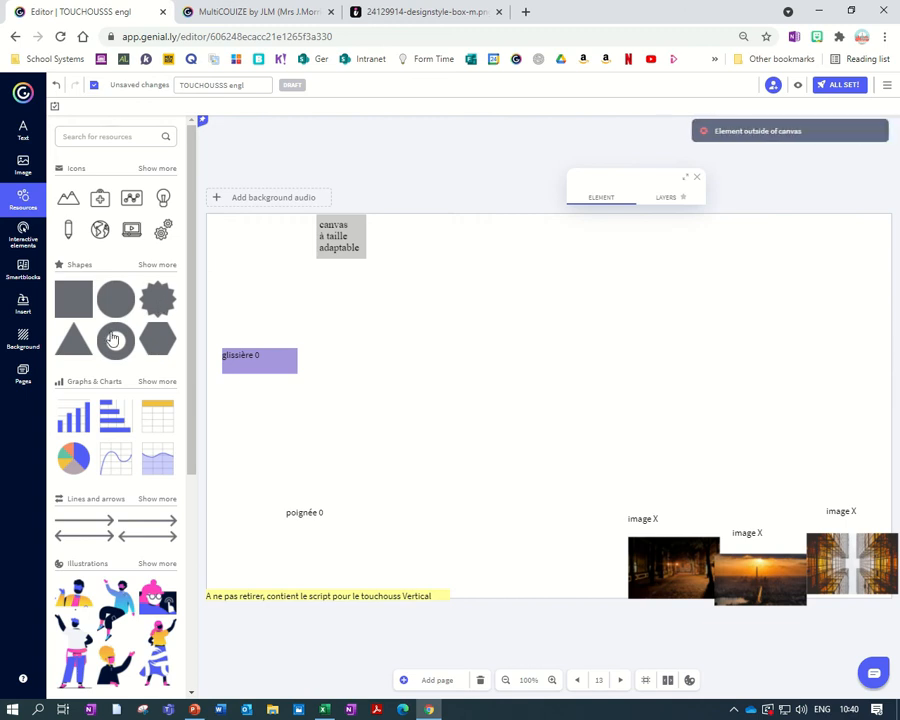
drag(157, 298, 380, 434)
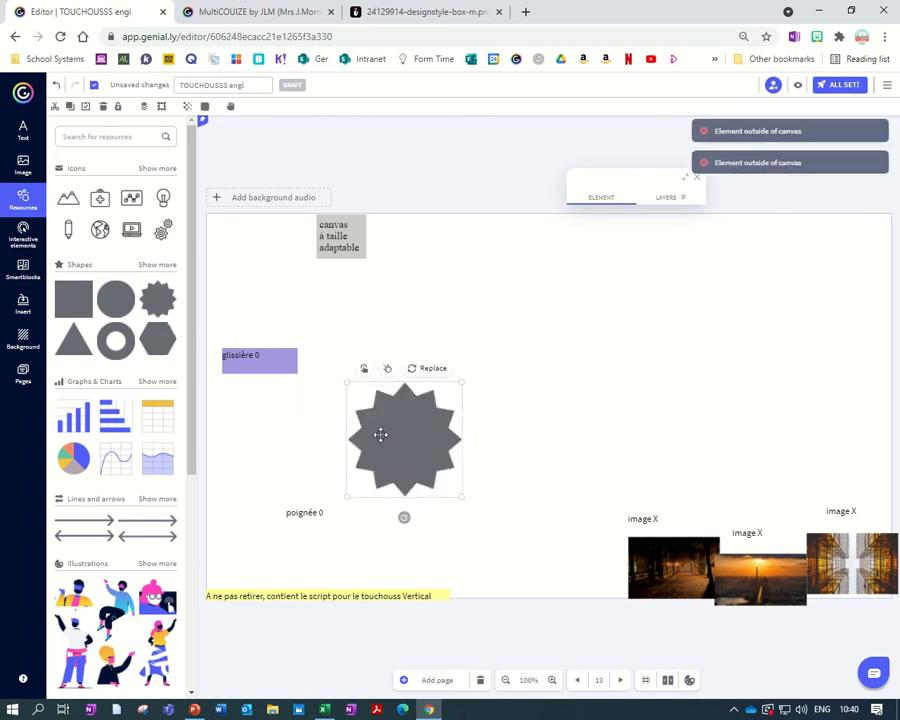
drag(345, 386, 370, 530)
click(205, 106)
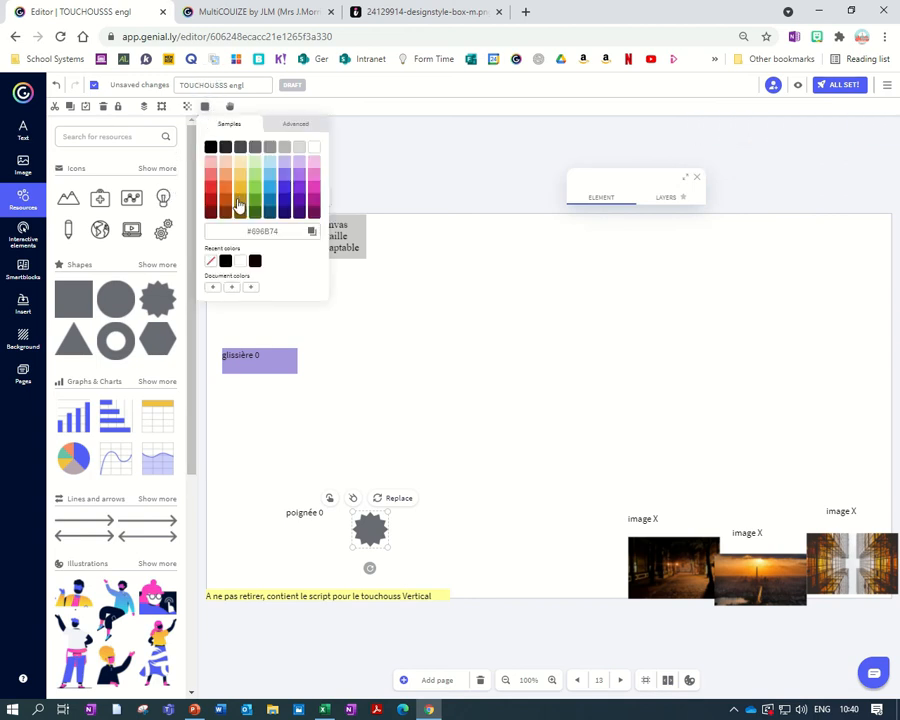
click(229, 190)
Place two copies of the orange star in a row beside it and colour them purple and light pink.
drag(370, 537, 455, 516)
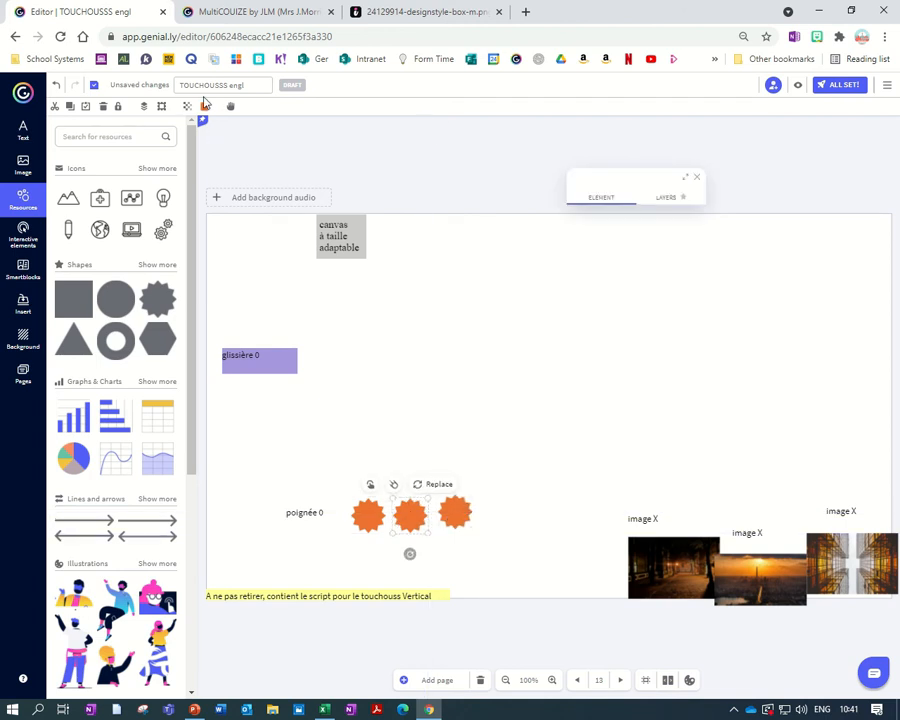
click(205, 105)
click(288, 183)
click(455, 515)
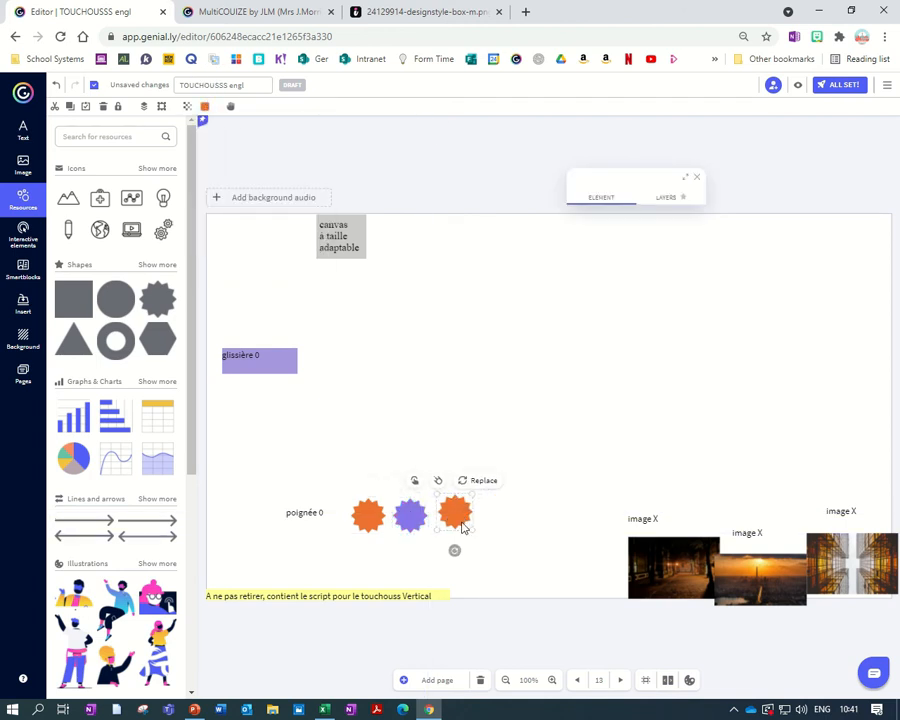
click(205, 106)
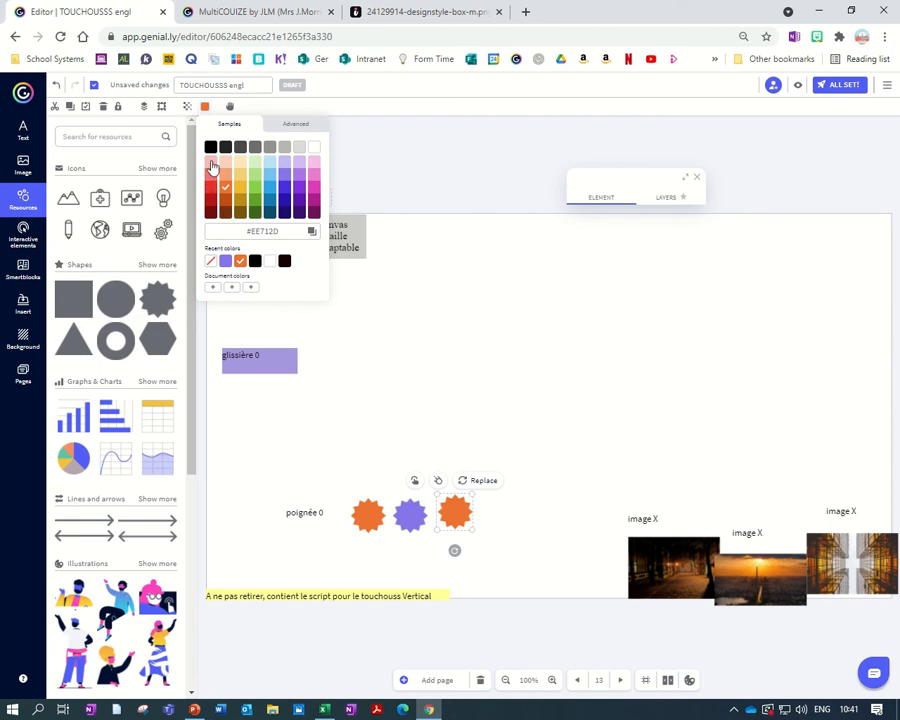
click(212, 167)
click(478, 460)
Put a copy of the poignée 0 label above each star, and leave and reopen page 13 to refresh the label numbers.
drag(311, 511, 358, 507)
key(ctrl+d)
drag(367, 498, 457, 483)
key(ctrl+d)
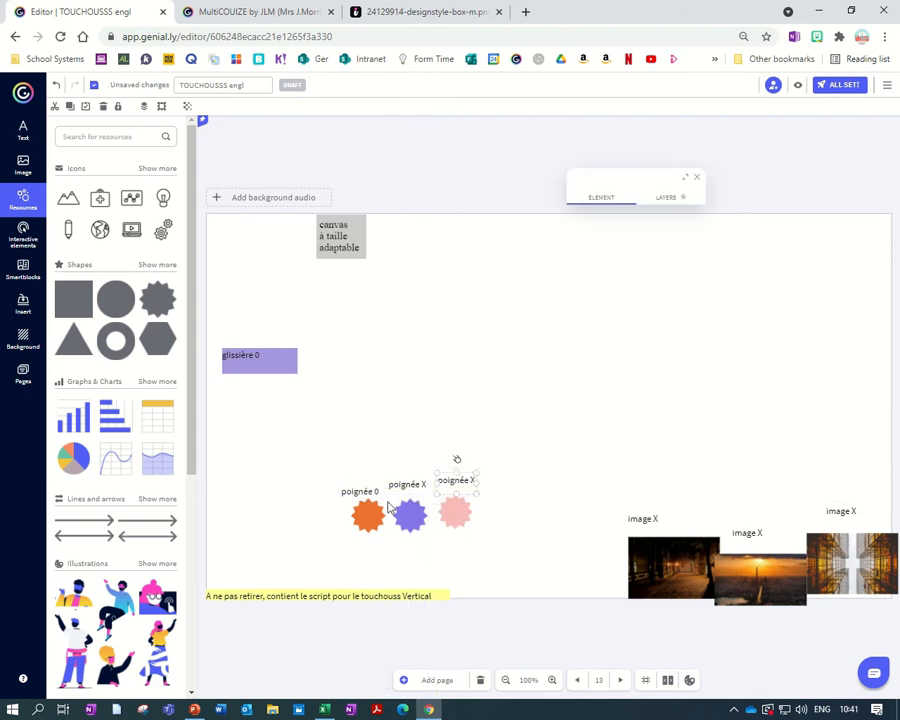
click(18, 376)
click(112, 335)
click(113, 424)
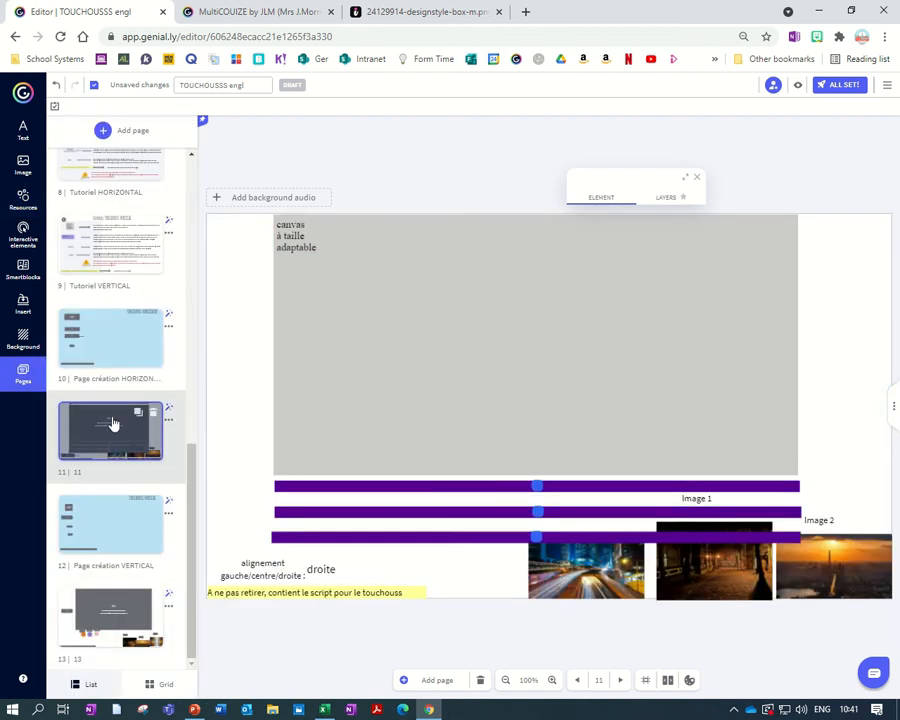
click(110, 617)
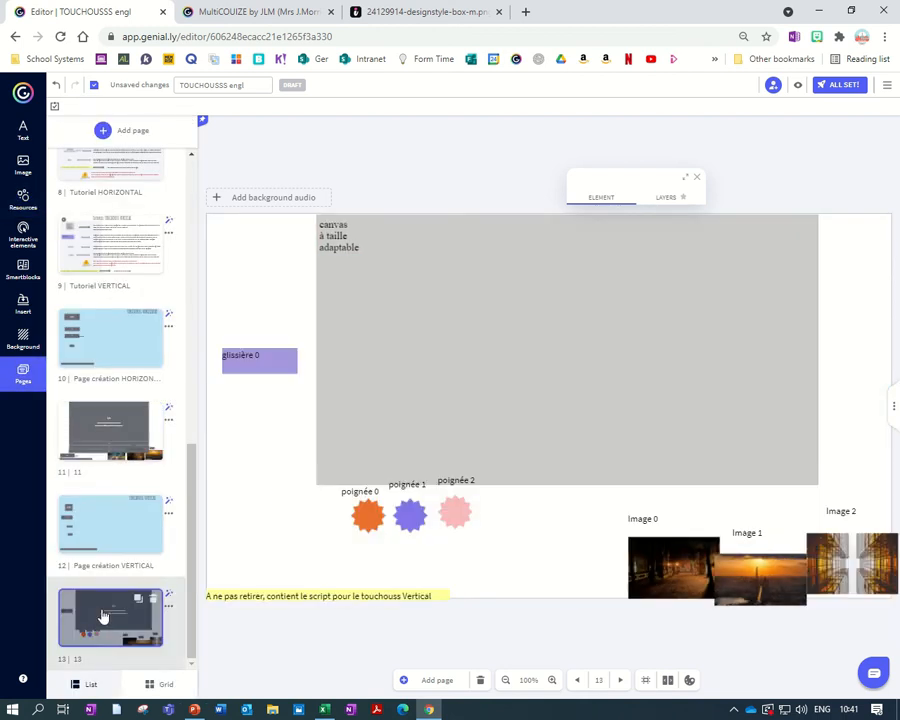
Lower the orange and purple stars with their labels clear of the canvas, and group the orange star with its label.
click(372, 495)
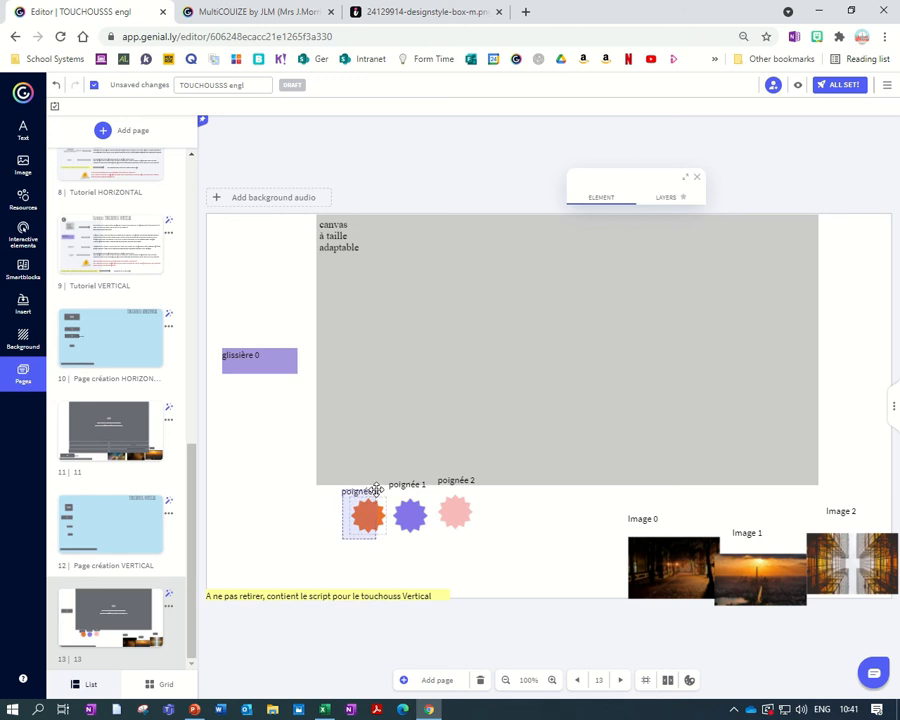
drag(367, 515, 363, 549)
drag(360, 493, 358, 522)
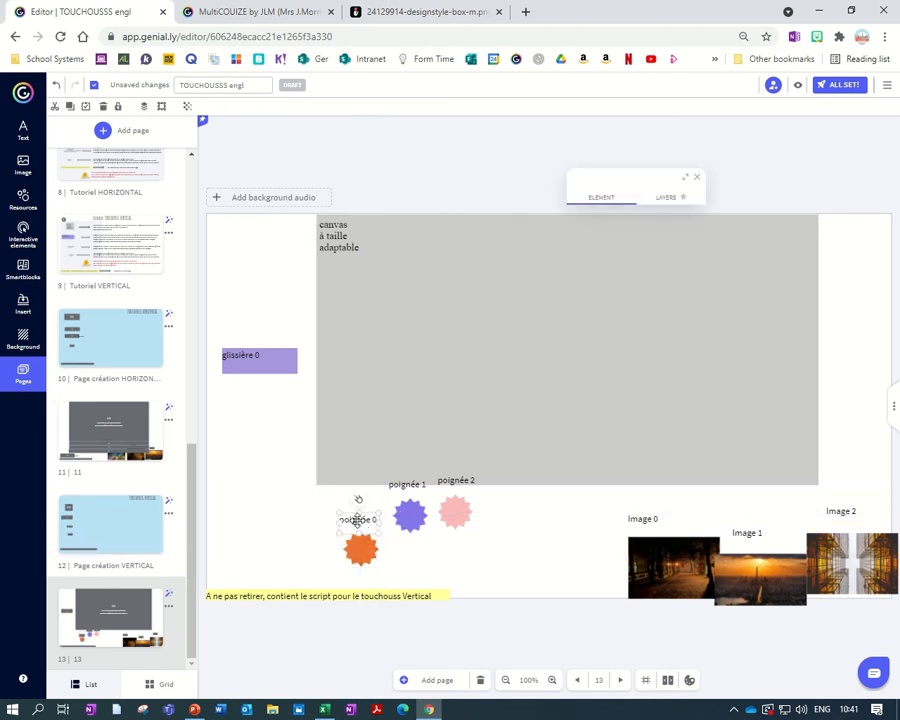
drag(666, 571, 637, 567)
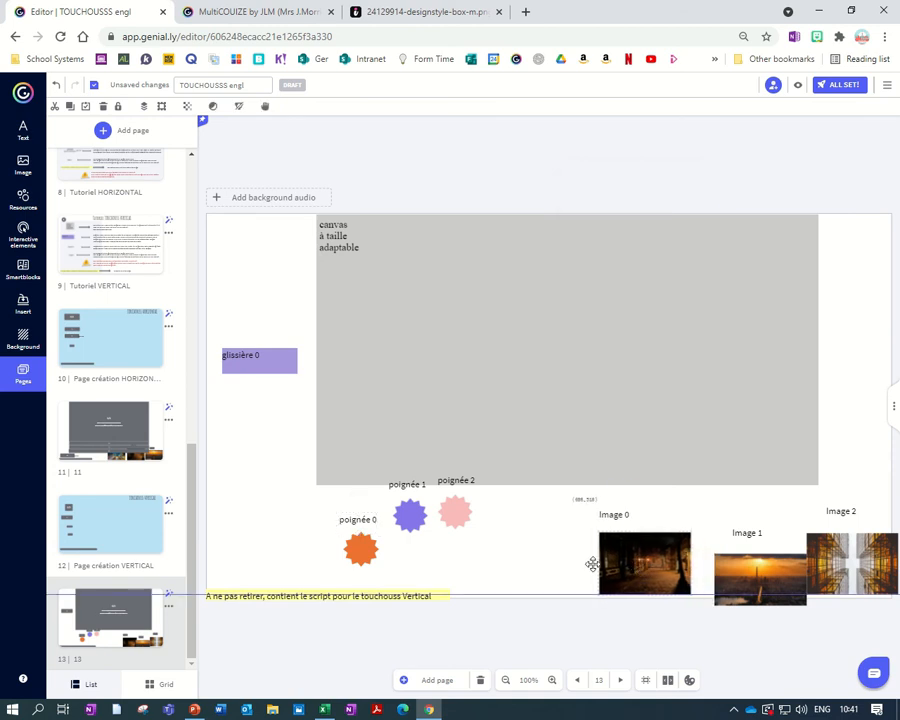
drag(335, 579, 408, 543)
drag(418, 479, 418, 506)
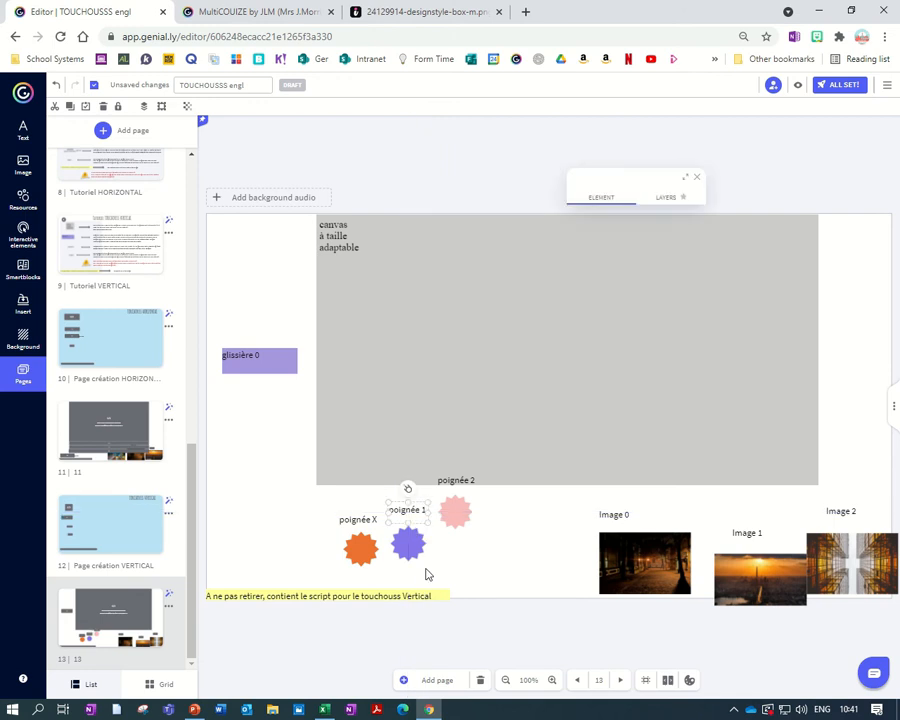
Lower the pink star and its label, and group the pink and purple stars each with its own poignée label.
click(478, 553)
drag(454, 512, 456, 543)
drag(458, 486, 461, 518)
drag(484, 572, 442, 493)
key(ctrl+g)
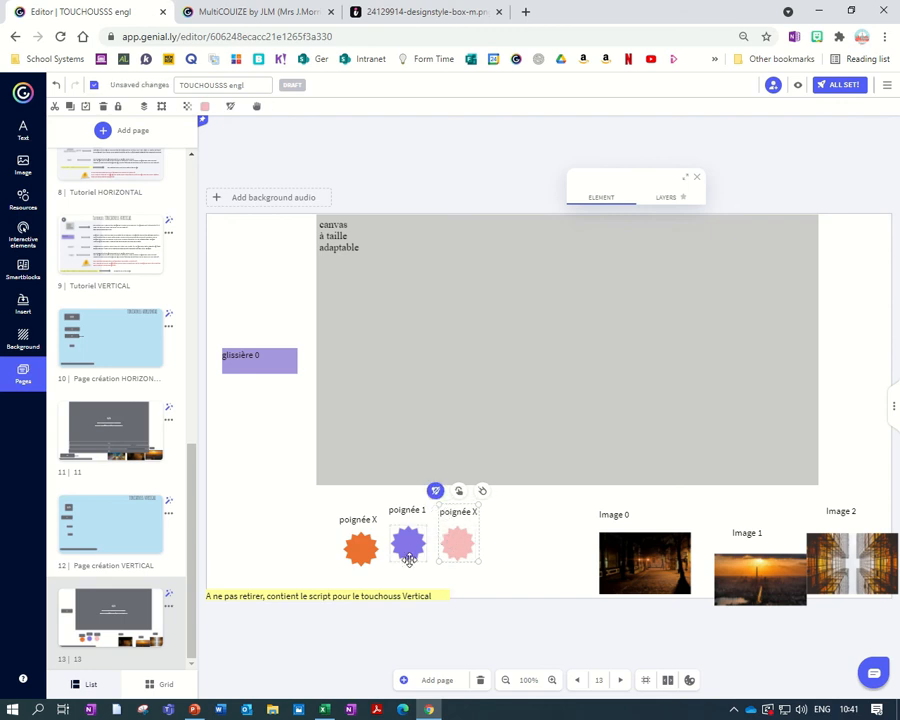
drag(398, 568, 425, 497)
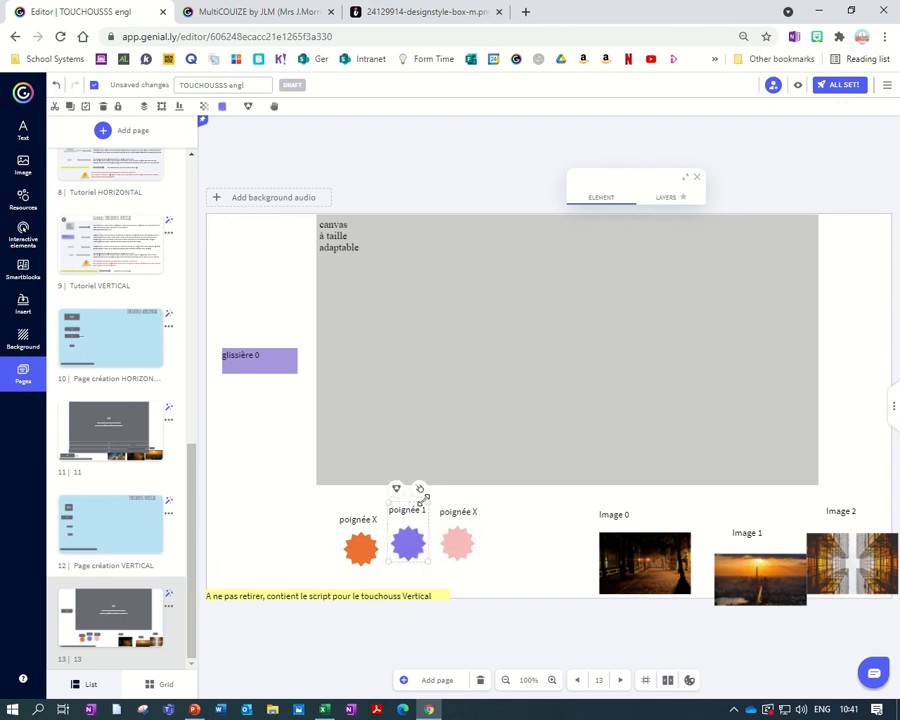
key(ctrl+g)
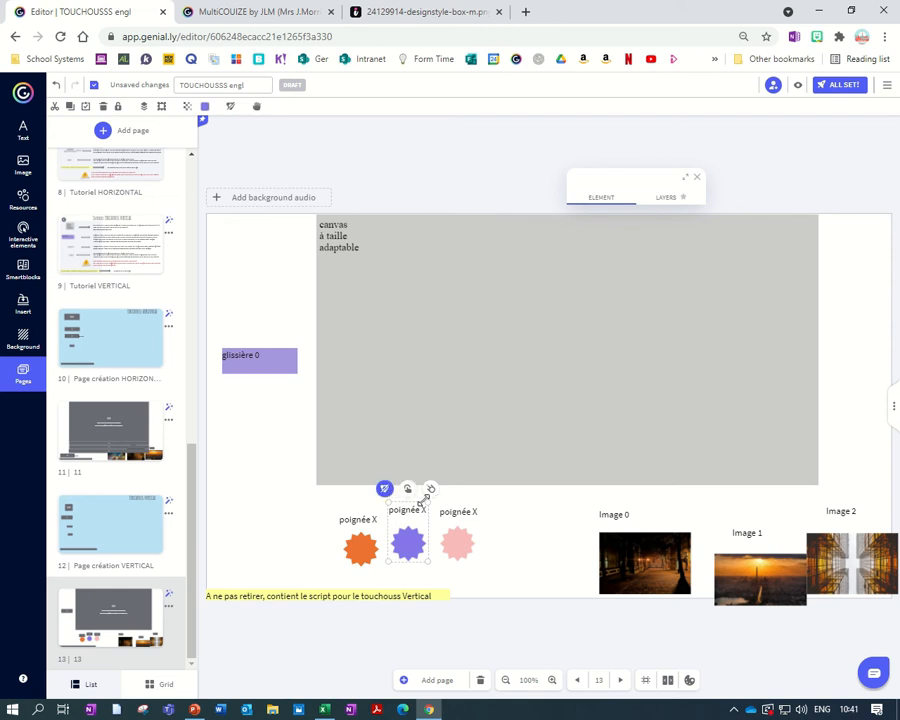
Reopen page 13 to refresh the numbering and arrange the handles in numerical order: orange, pink, purple.
click(74, 455)
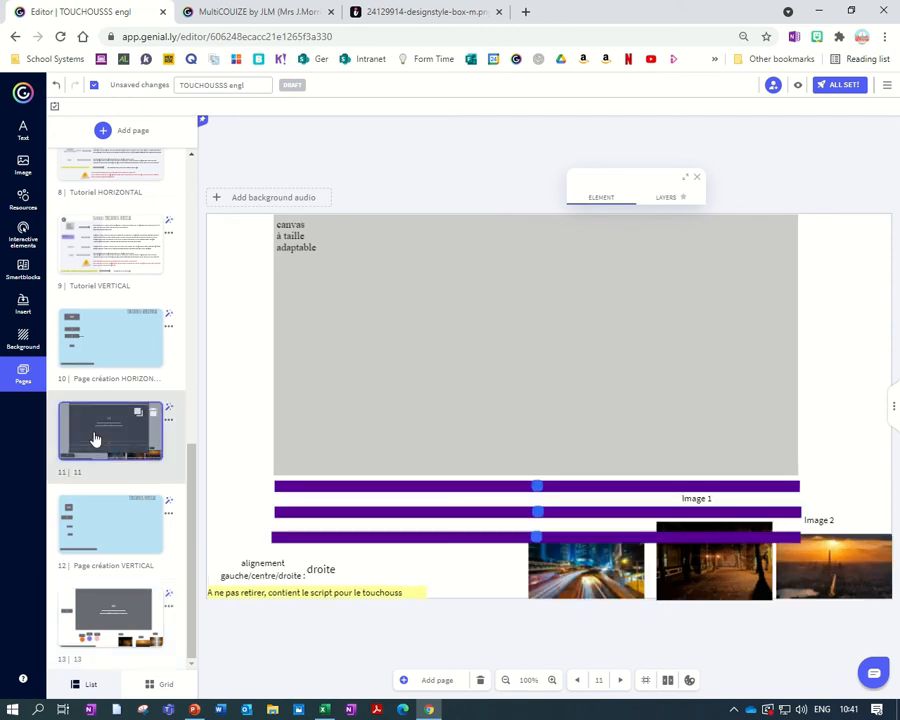
click(96, 530)
click(105, 618)
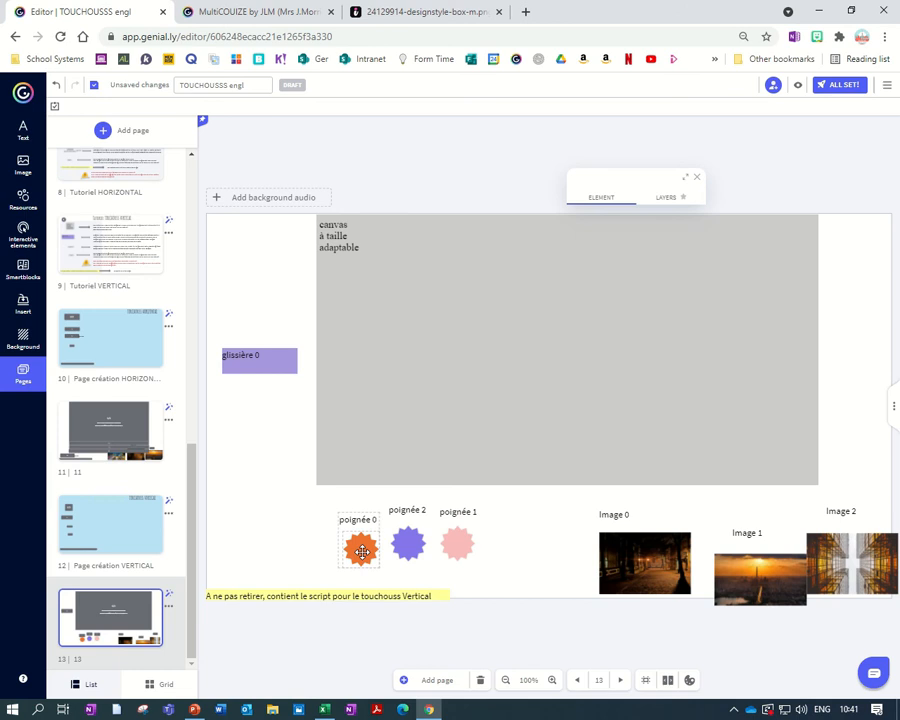
drag(361, 549, 338, 549)
drag(407, 543, 533, 543)
drag(433, 549, 391, 547)
drag(533, 545, 442, 547)
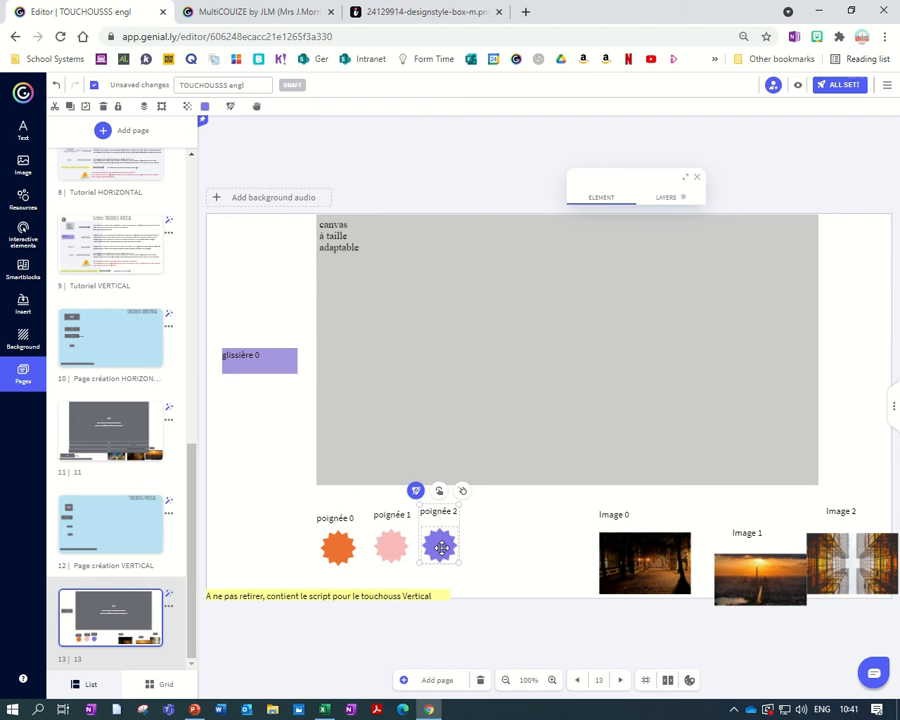
drag(338, 556, 341, 552)
drag(440, 542, 444, 543)
Reshape glissière 0 into a narrow vertical bar as tall as the canvas and place it and two copies side by side over the canvas.
drag(267, 363, 248, 580)
drag(248, 522, 259, 301)
drag(259, 364, 623, 442)
key(ctrl+d)
key(ctrl+d)
drag(300, 423, 561, 420)
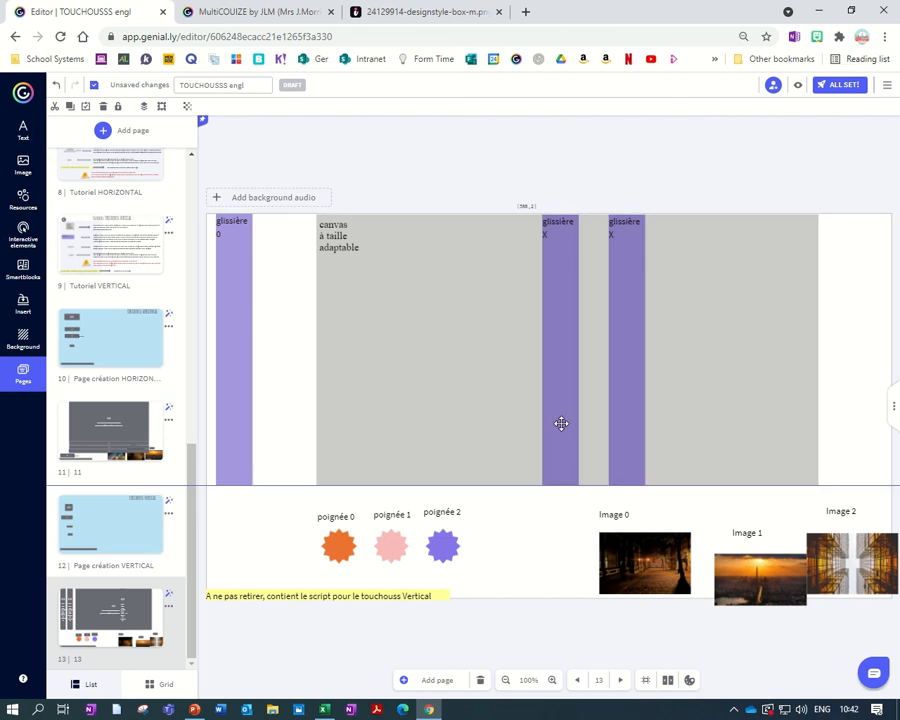
drag(250, 414, 492, 410)
Place the orange and purple handles at the lower ends of the outer glissière bars and the pink handle atop the middle bar.
drag(339, 546, 482, 508)
drag(391, 546, 558, 510)
drag(448, 558, 632, 505)
drag(548, 514, 555, 239)
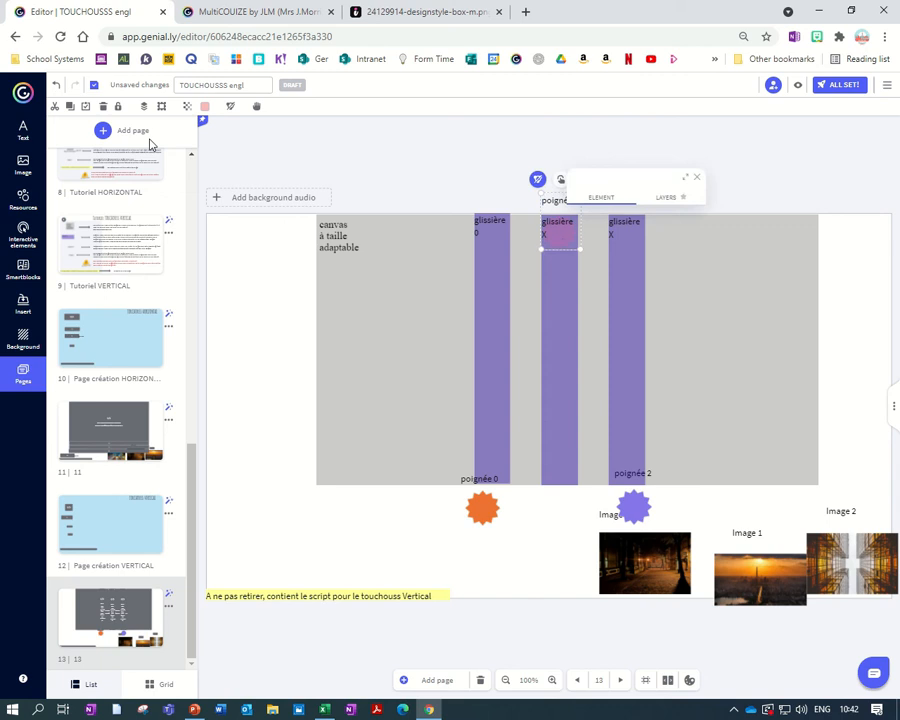
Bring the pink, orange and purple handles in front of the glissière bars.
click(143, 106)
click(146, 132)
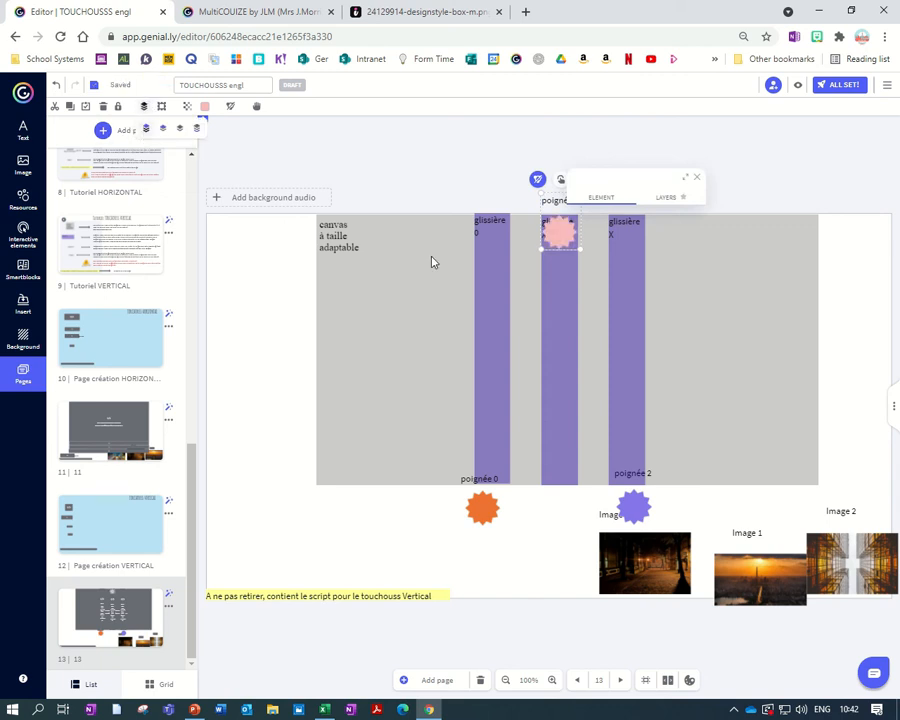
click(475, 510)
shift+click(636, 507)
click(143, 106)
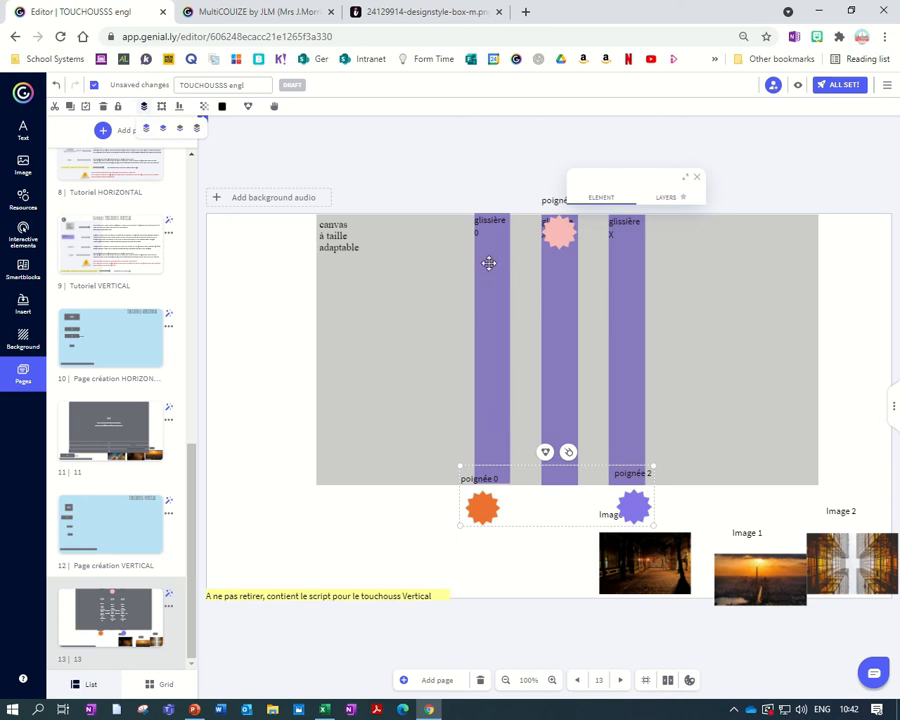
Preview page 13 and slide the three handles up and down to test the vertical image comparison.
click(797, 85)
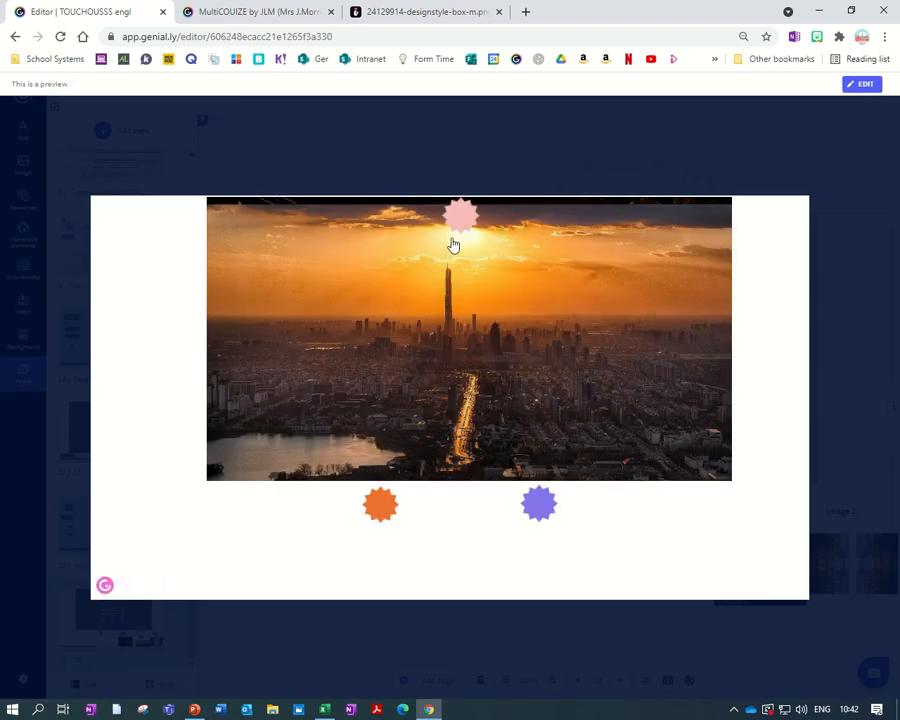
drag(382, 516, 382, 508)
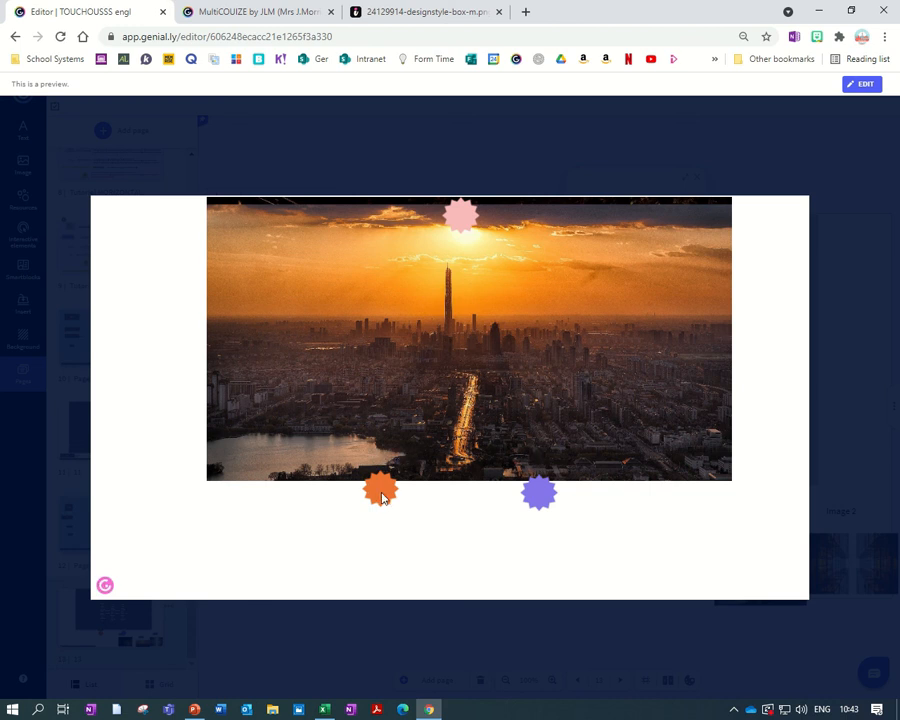
mouse_move(379, 498)
mouse_down()
mouse_move(382, 210)
mouse_move(376, 452)
mouse_move(391, 505)
mouse_move(378, 232)
mouse_move(380, 498)
mouse_up()
drag(460, 214, 462, 266)
drag(538, 495, 539, 373)
drag(460, 270, 461, 452)
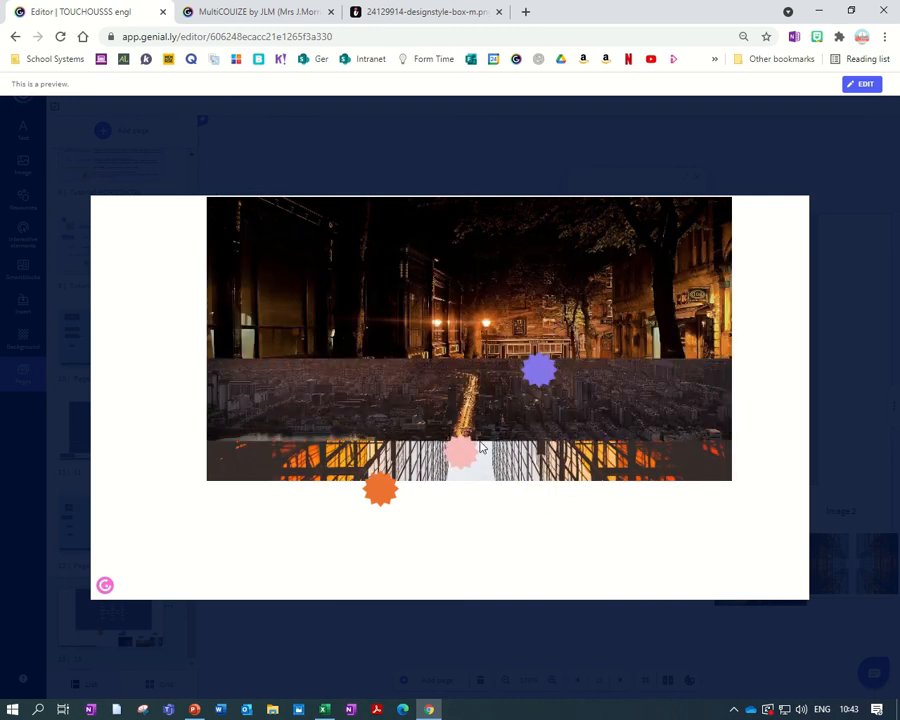
drag(390, 487, 391, 269)
mouse_move(539, 378)
mouse_down()
mouse_move(539, 414)
mouse_move(540, 385)
mouse_up()
click(489, 651)
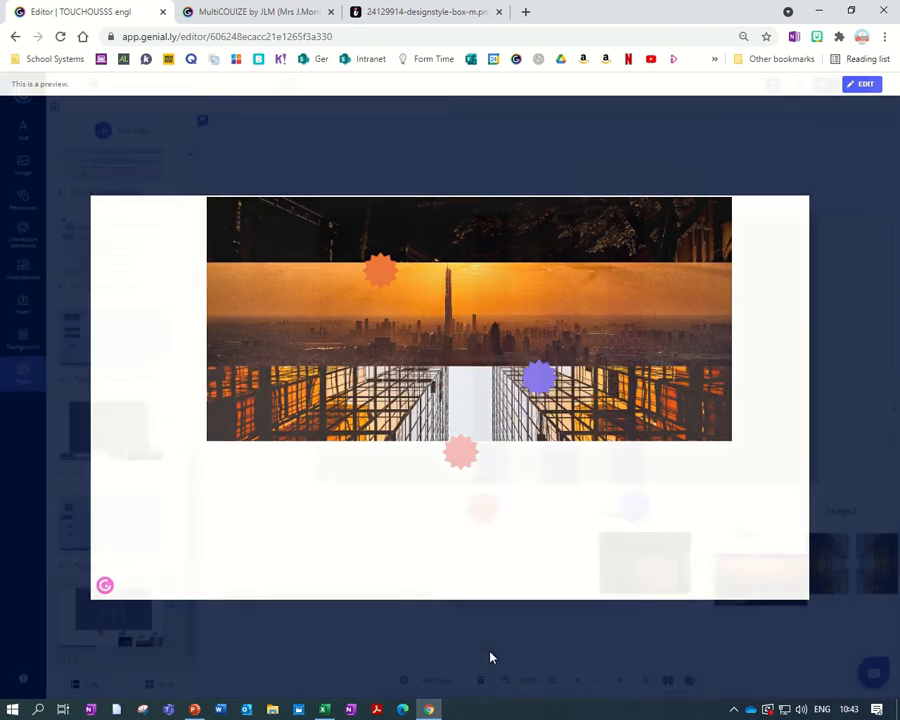
Move the poignée 1 handle beside the canvas, at the slide's right edge, and test it in the preview.
drag(559, 237, 856, 348)
click(797, 86)
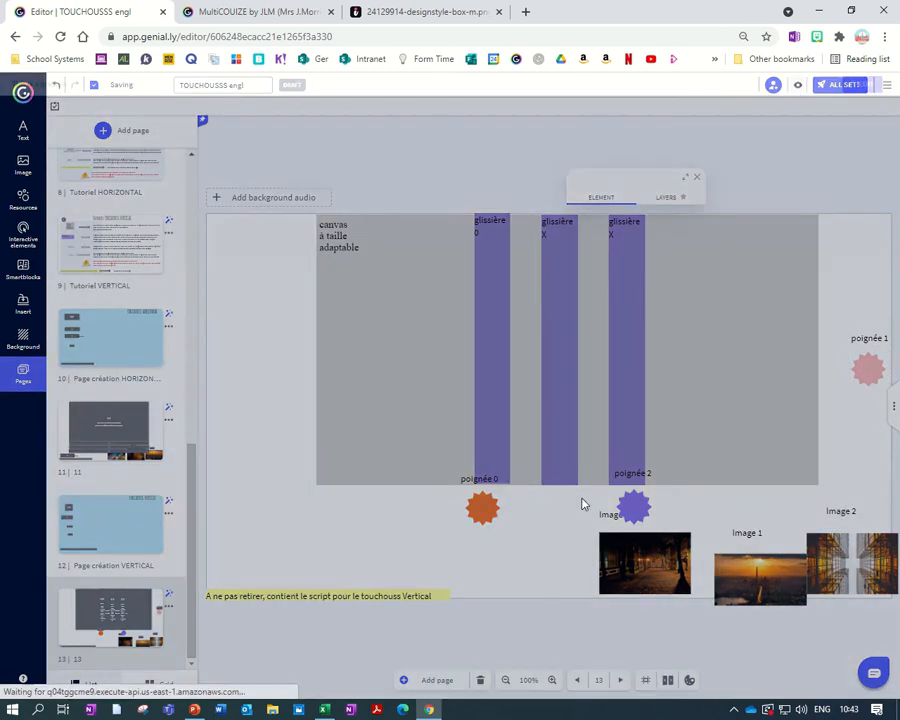
mouse_move(779, 206)
mouse_down()
mouse_move(800, 467)
mouse_move(784, 213)
mouse_move(753, 356)
mouse_move(740, 508)
mouse_move(785, 301)
mouse_move(790, 183)
mouse_move(779, 205)
mouse_up()
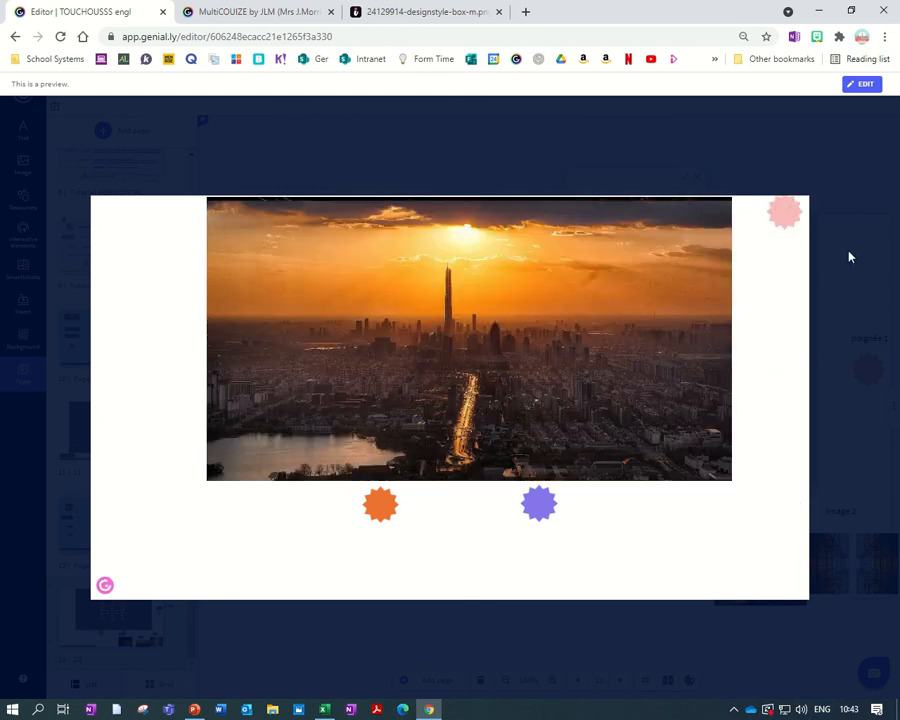
click(849, 257)
Move the poignée 2 handle below poignée 0 at the slide's bottom edge and test both handles in the preview.
drag(633, 504, 491, 598)
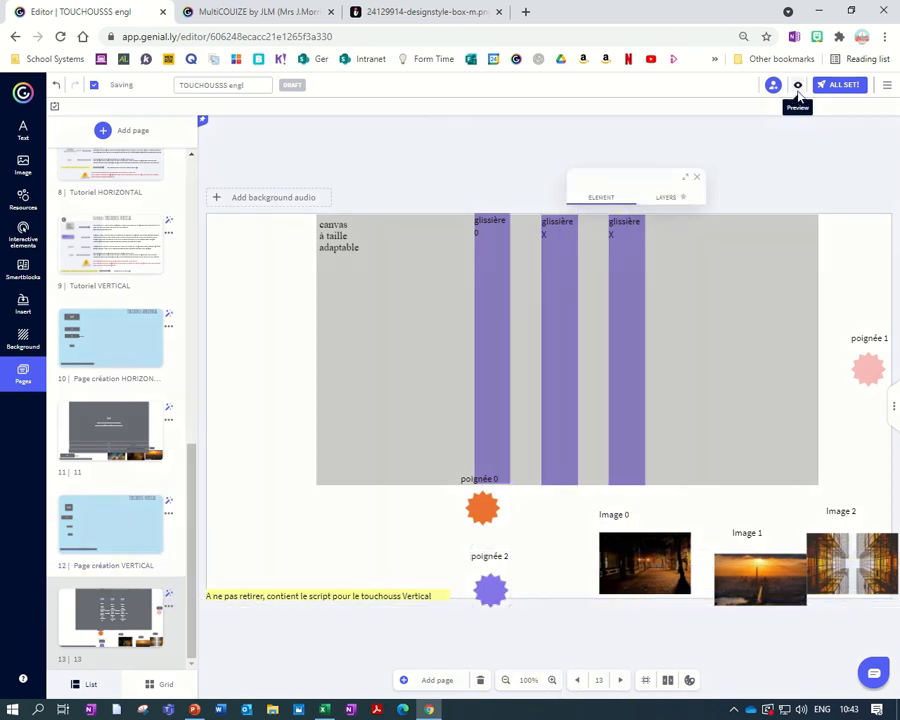
click(797, 84)
drag(396, 505, 398, 230)
drag(508, 571, 490, 542)
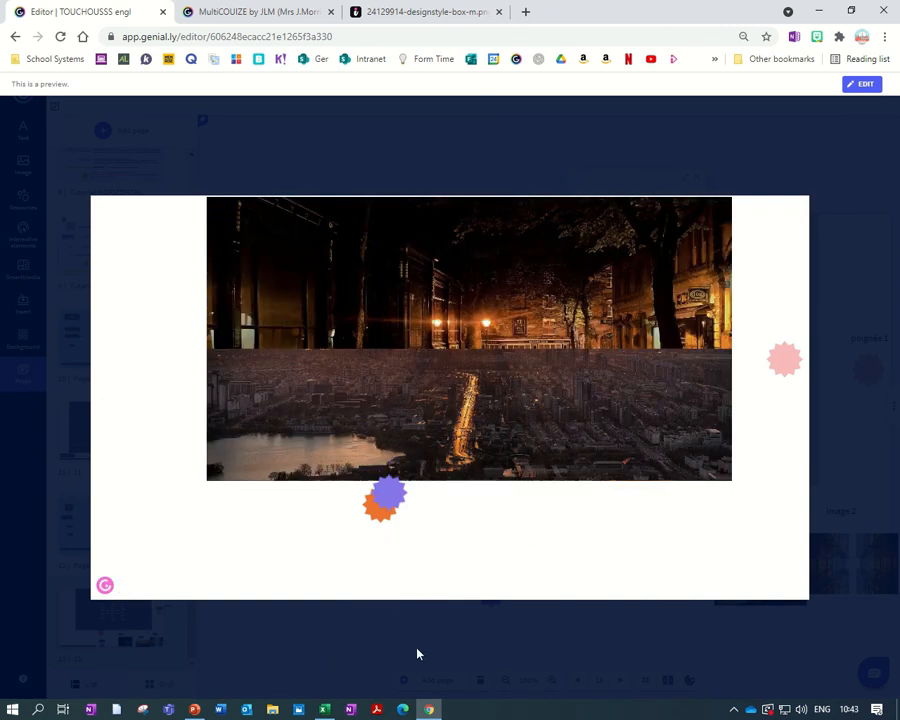
key(Escape)
Shorten the three glissière bars from the top so they cover only the lower part of the canvas.
drag(492, 213, 493, 400)
click(558, 215)
drag(558, 215, 558, 402)
click(622, 215)
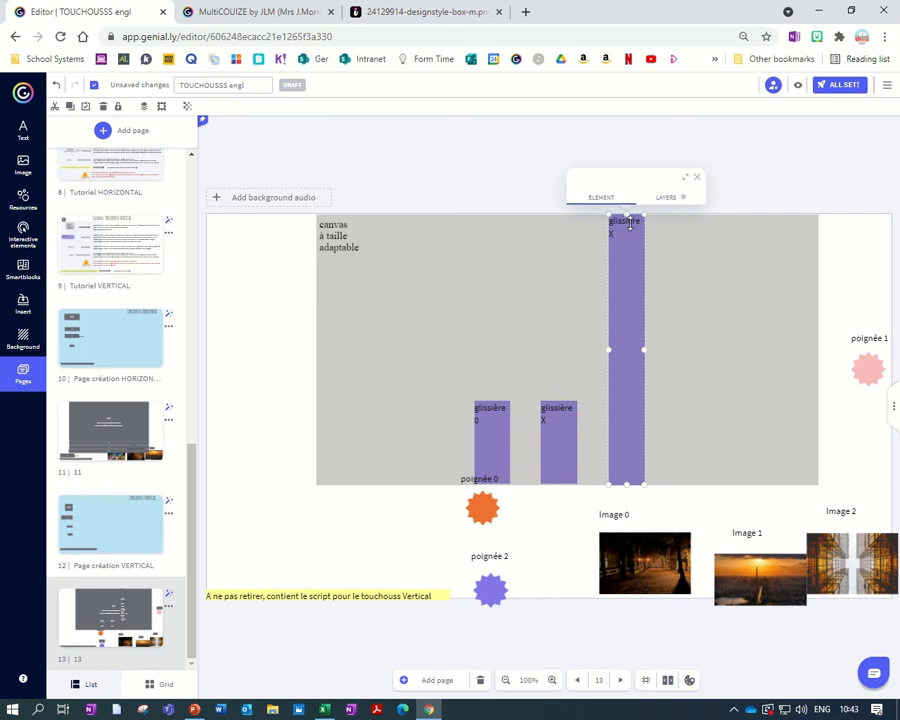
drag(630, 226, 630, 413)
Preview page 13 and move the orange handle to test its shortened sliding range.
click(797, 84)
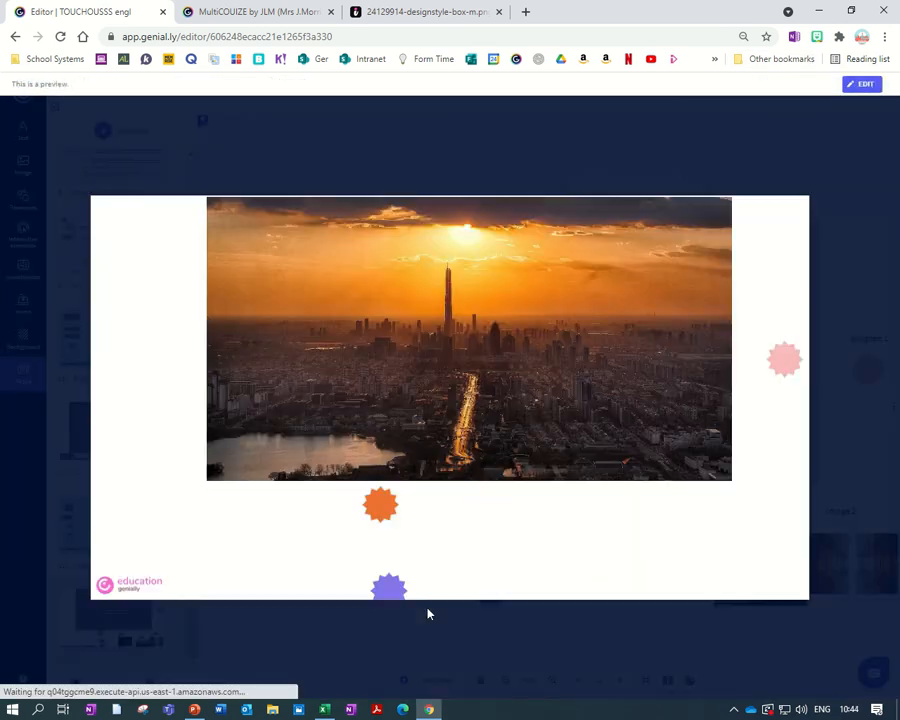
drag(380, 504, 382, 469)
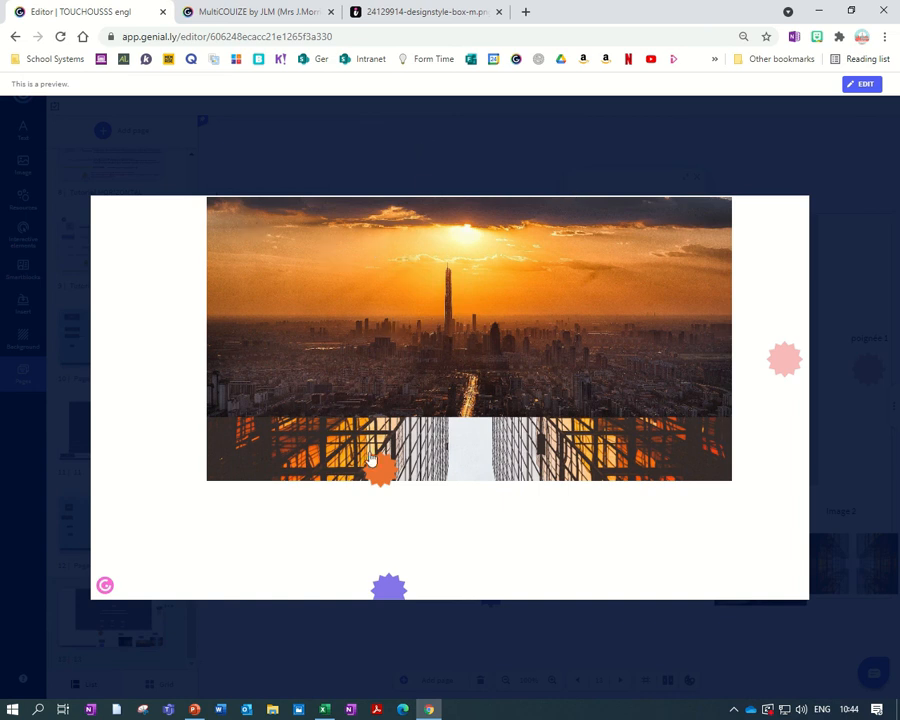
drag(380, 481, 379, 402)
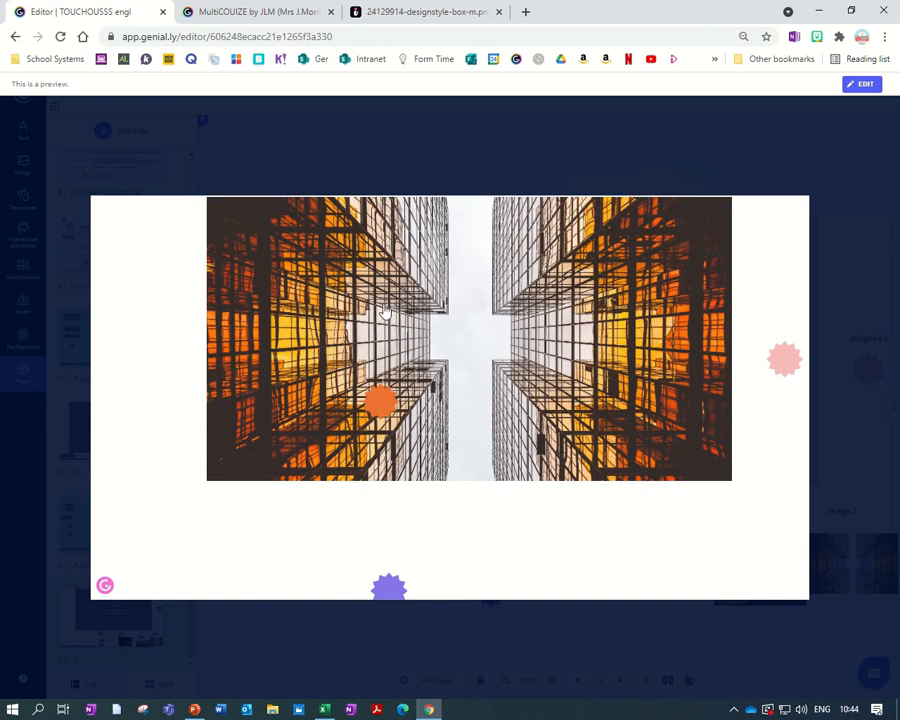
drag(373, 395, 384, 443)
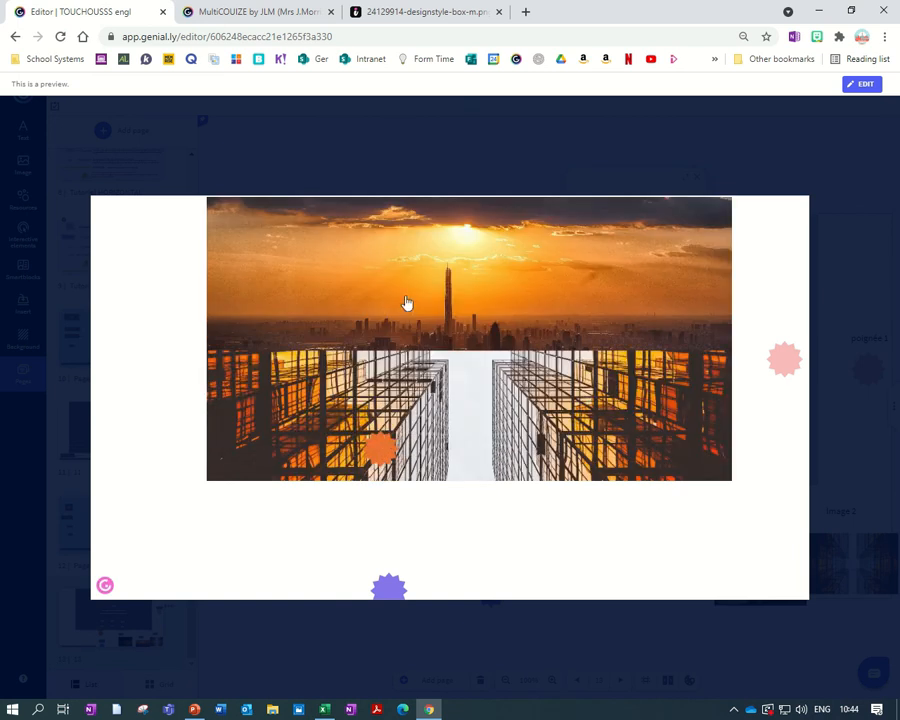
key(Escape)
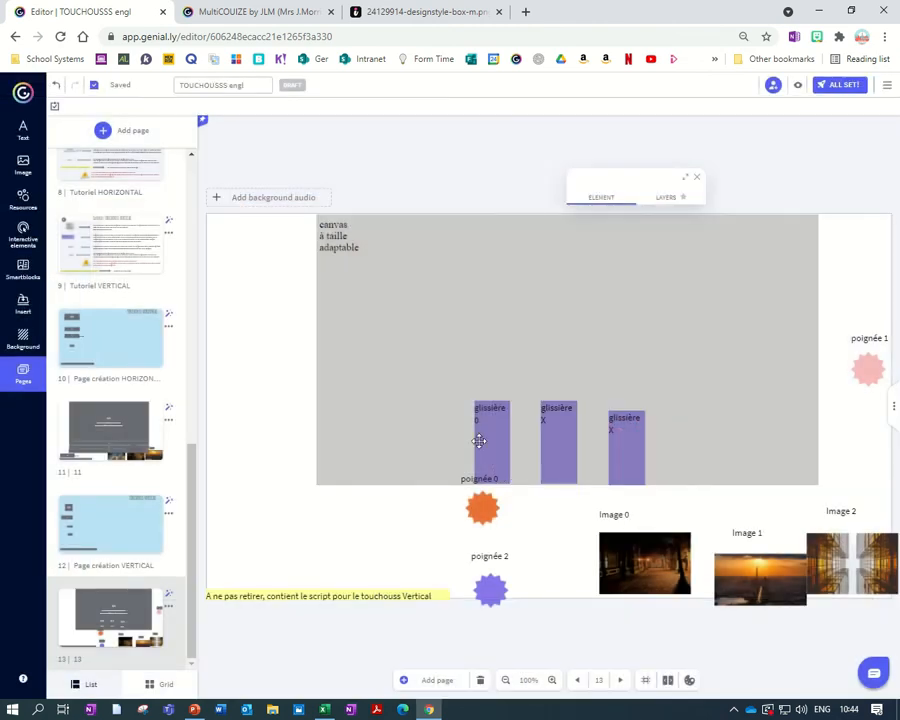